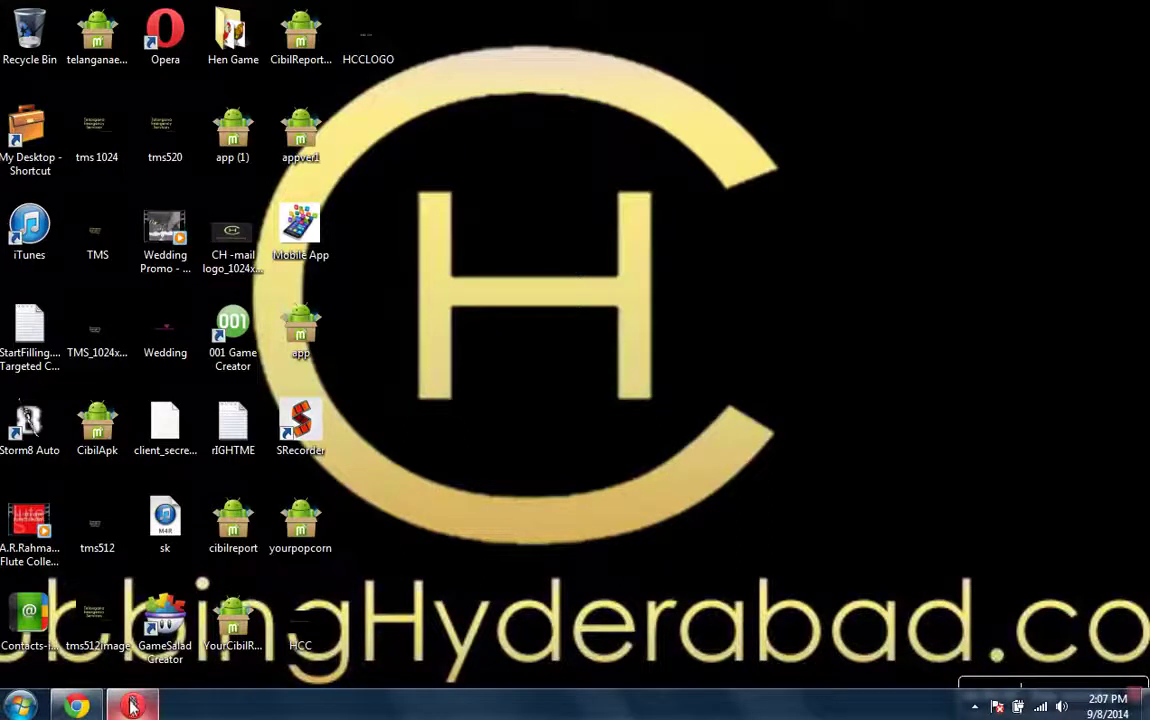
- Switch to Opera, choose the first listed Google account, and enter the account password to sign in to the Google Play Developer Console
mouse_move(90, 707)
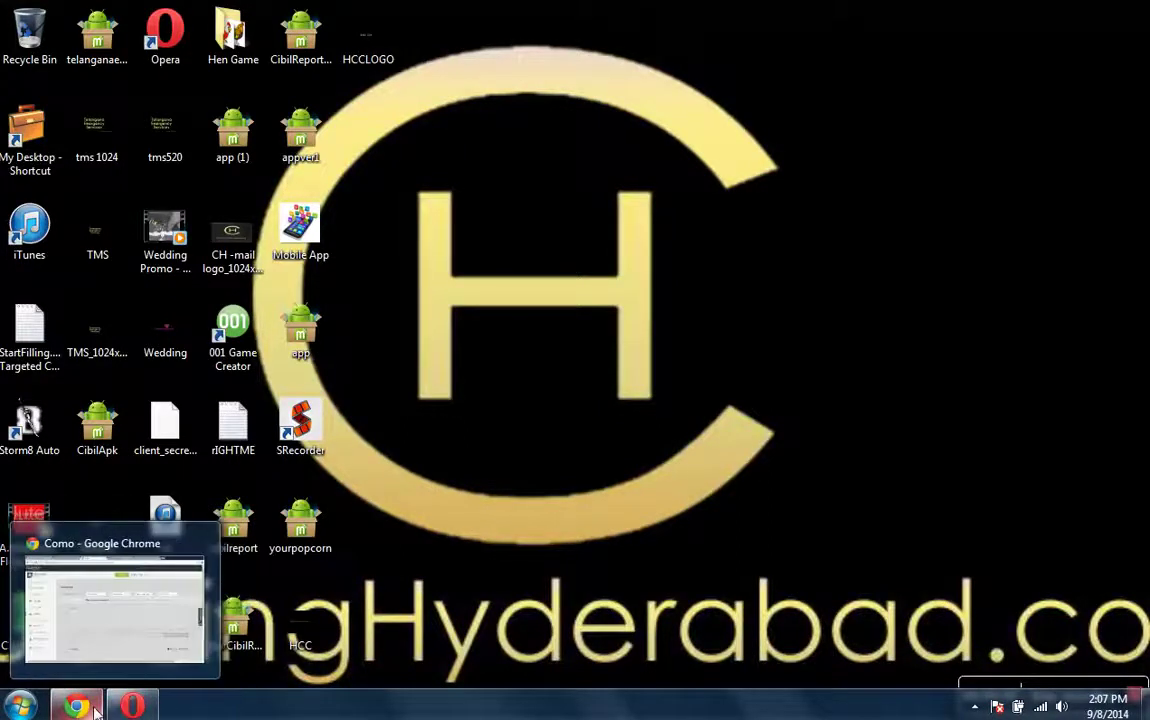
click(132, 707)
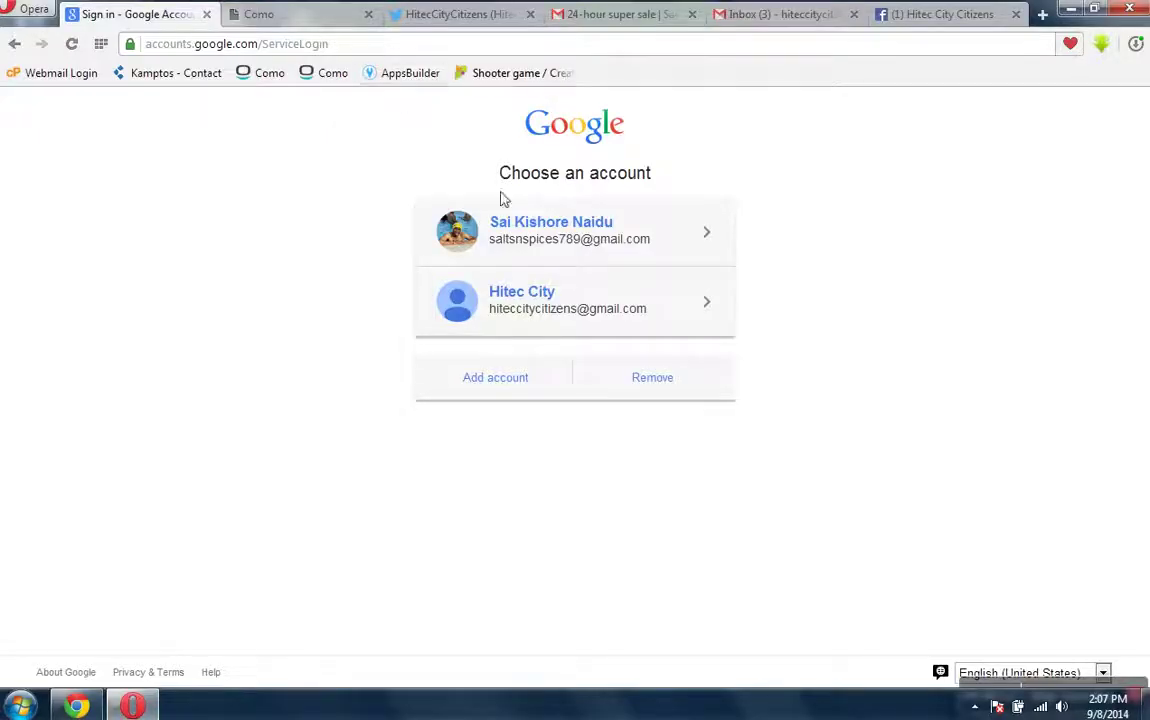
click(655, 238)
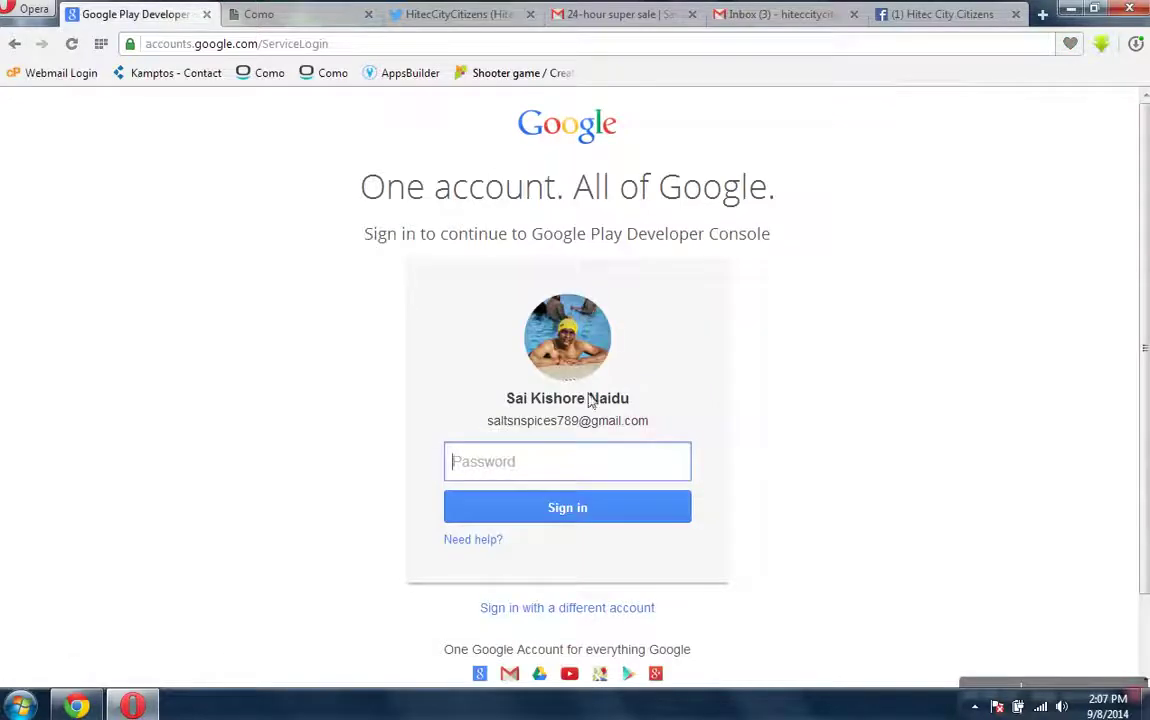
text(••••••••••)
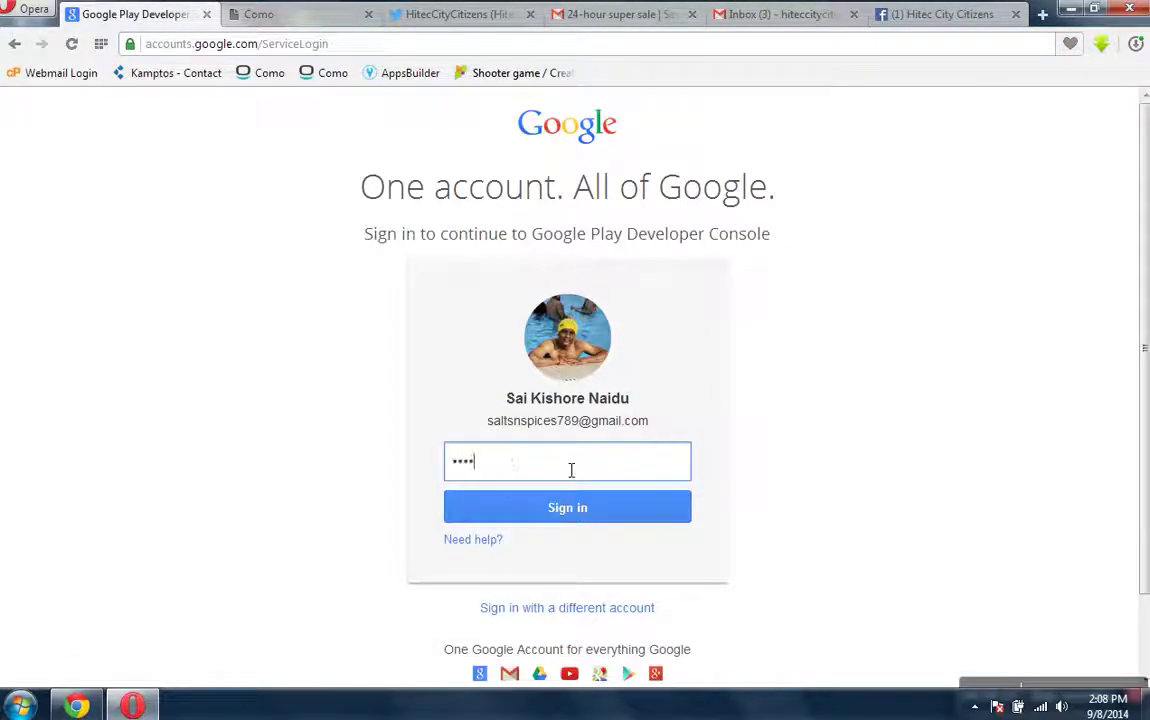
text(••)
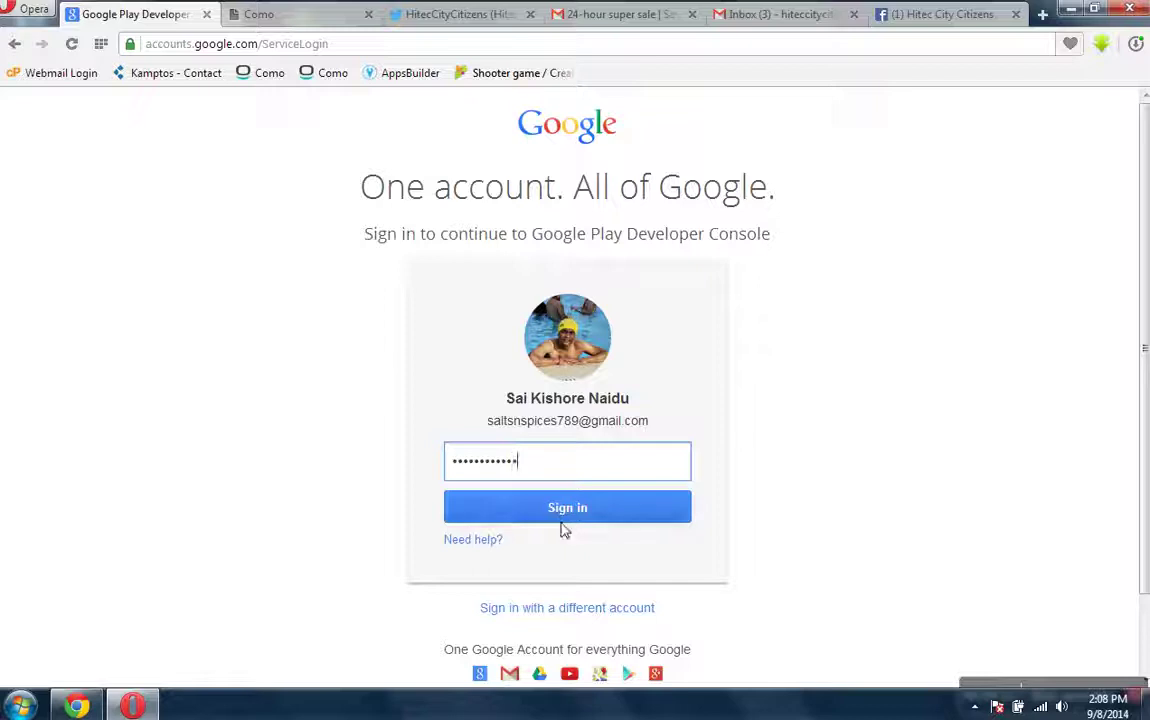
click(580, 510)
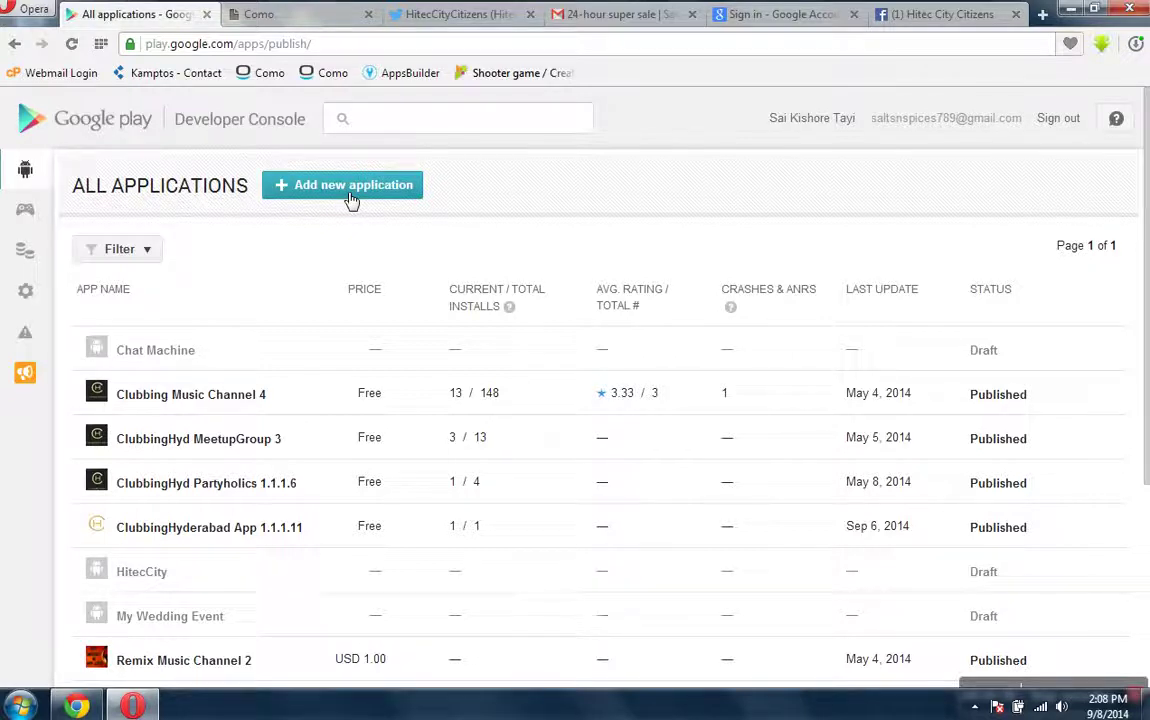
- Look at the HITEC CITY dashboard in Como and check the browser's download list for app.apk
click(312, 18)
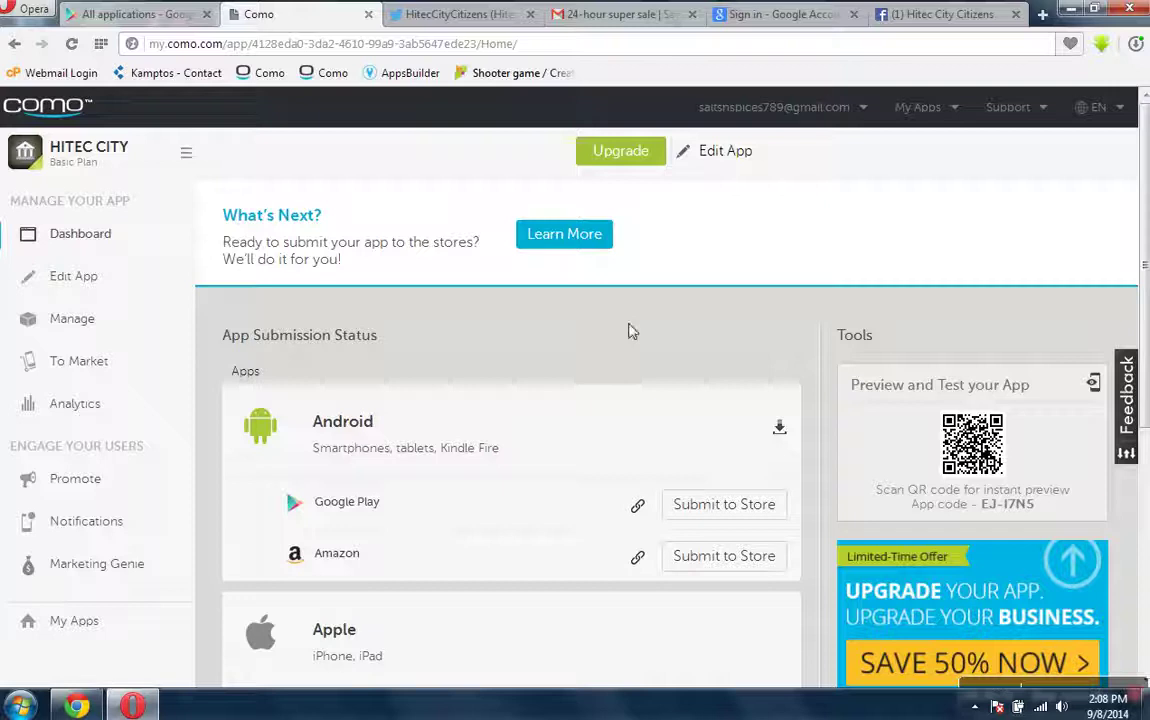
click(1135, 43)
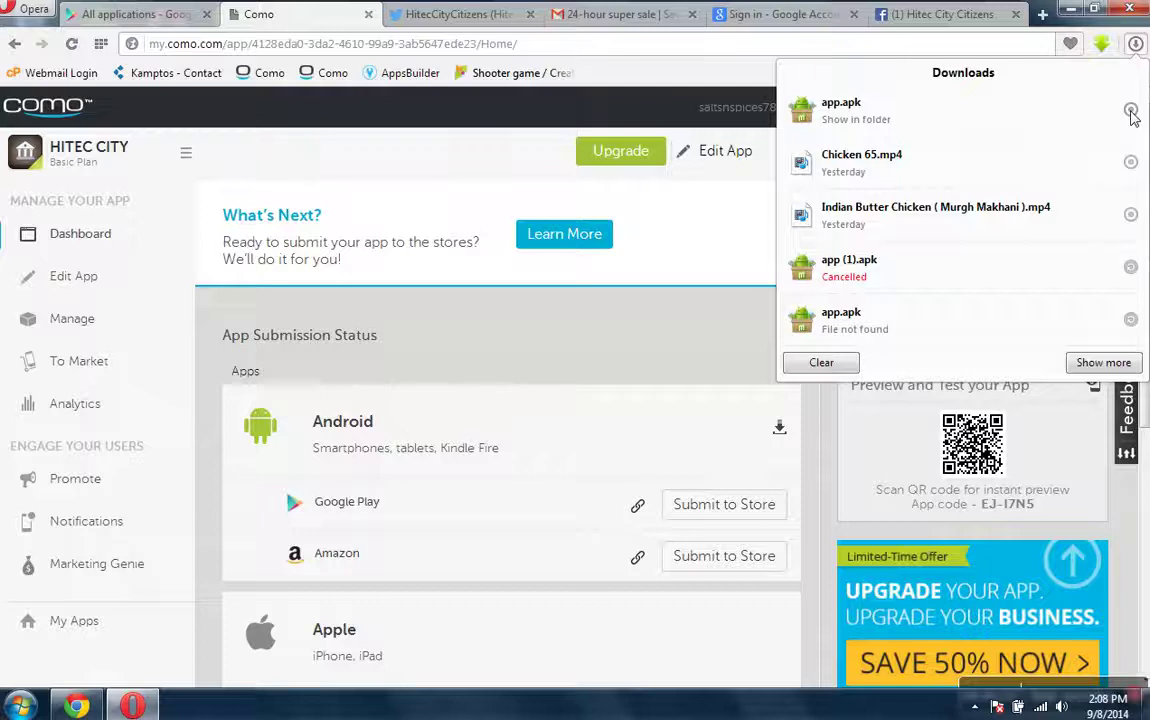
click(160, 20)
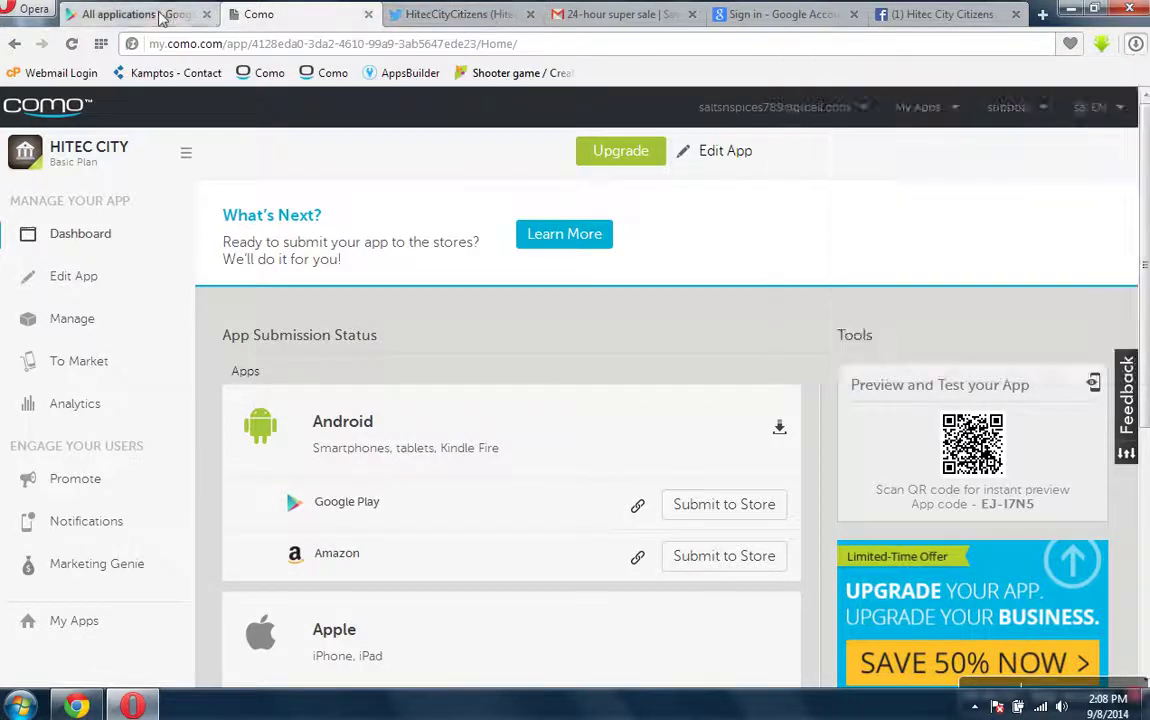
- Add a new application titled "HITEC CITY" in the Developer Console and choose to start with uploading its APK
click(160, 18)
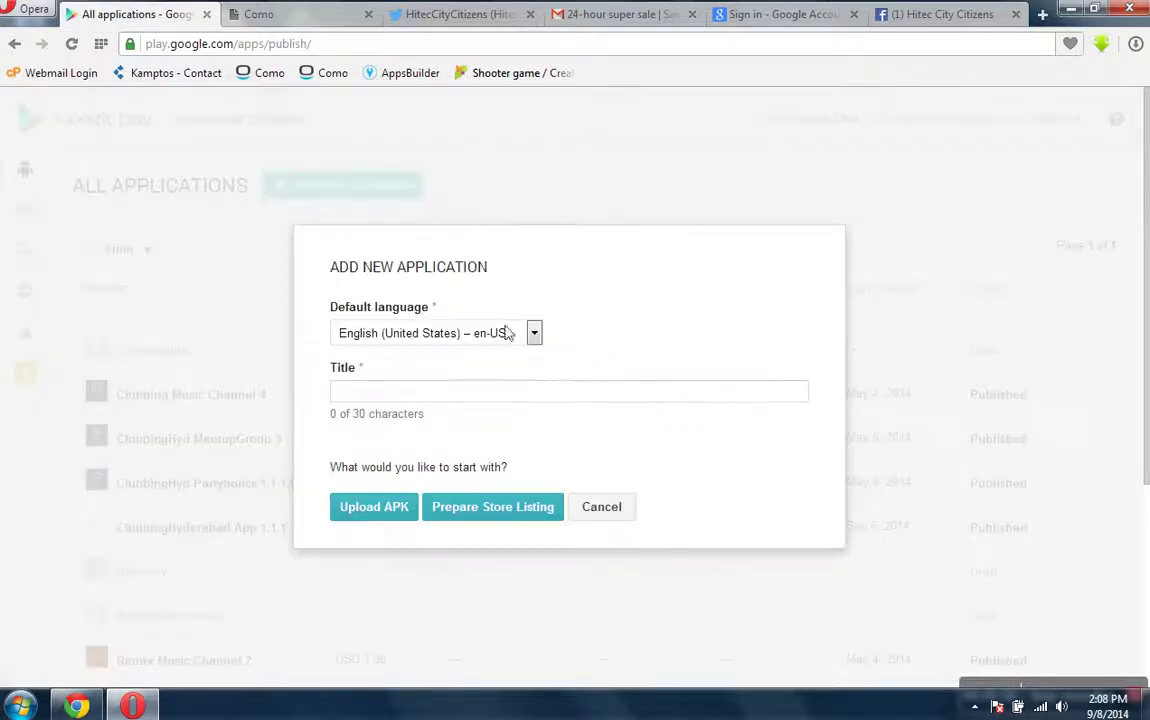
click(430, 398)
text(Hitec)
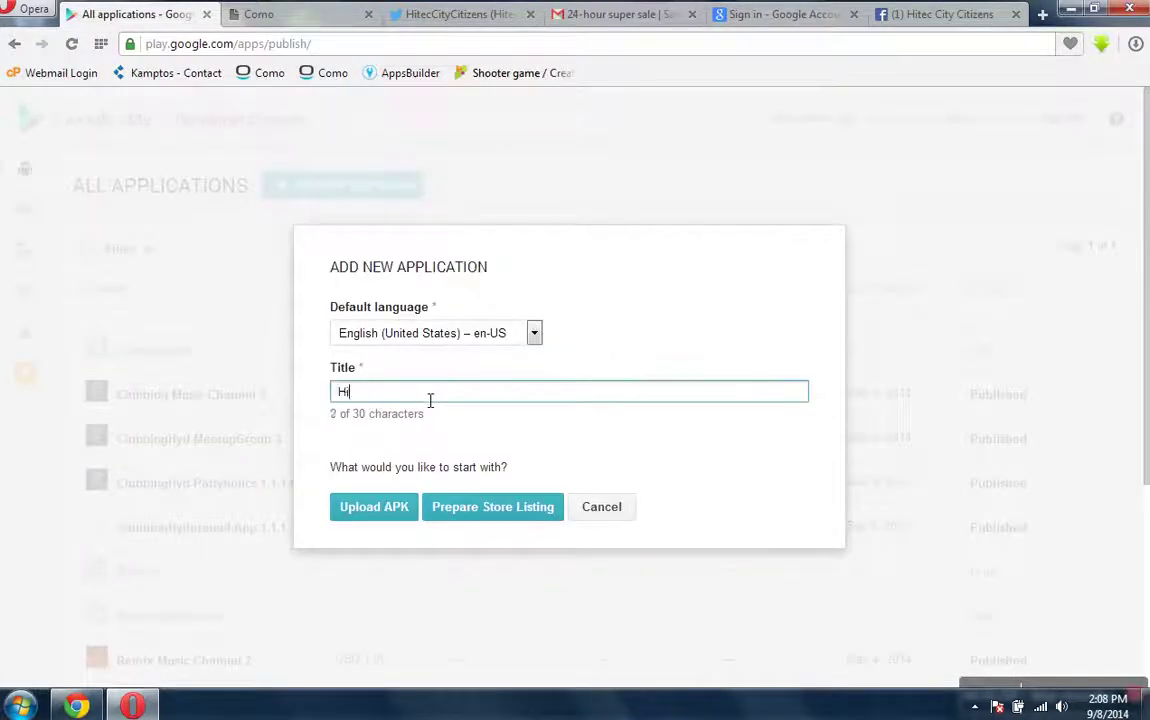
key(BackSpace)
key(BackSpace)
key(BackSpace)
key(BackSpace)
text(ITEC CITY)
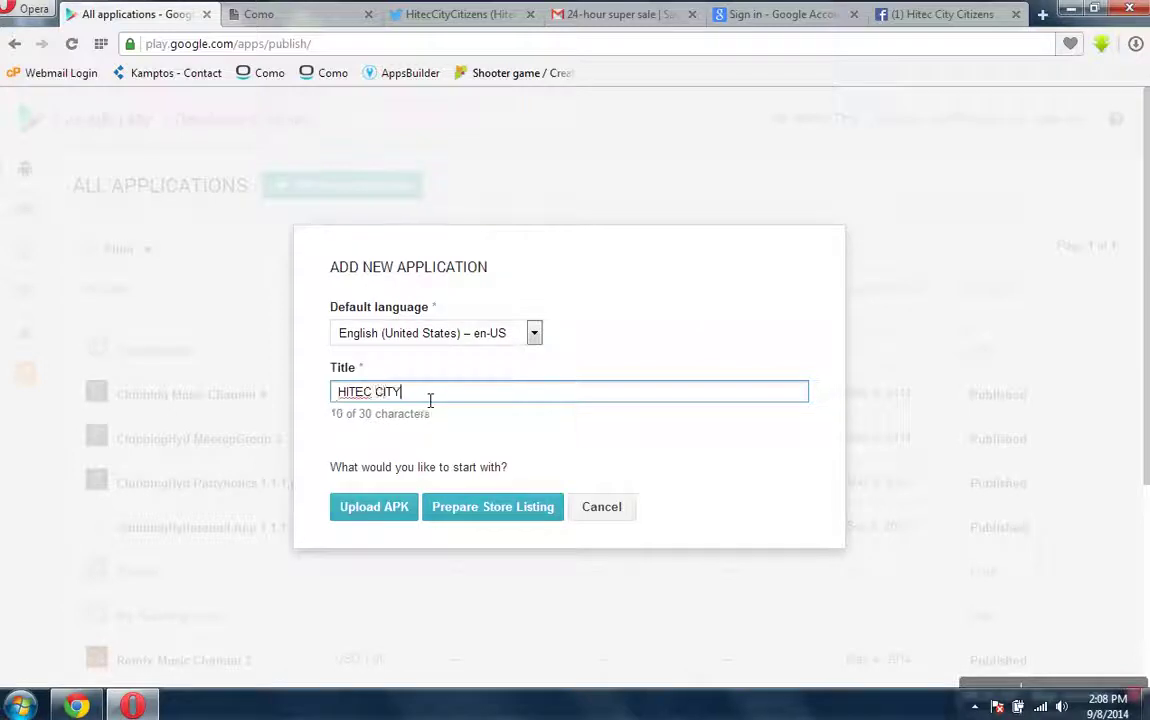
click(389, 512)
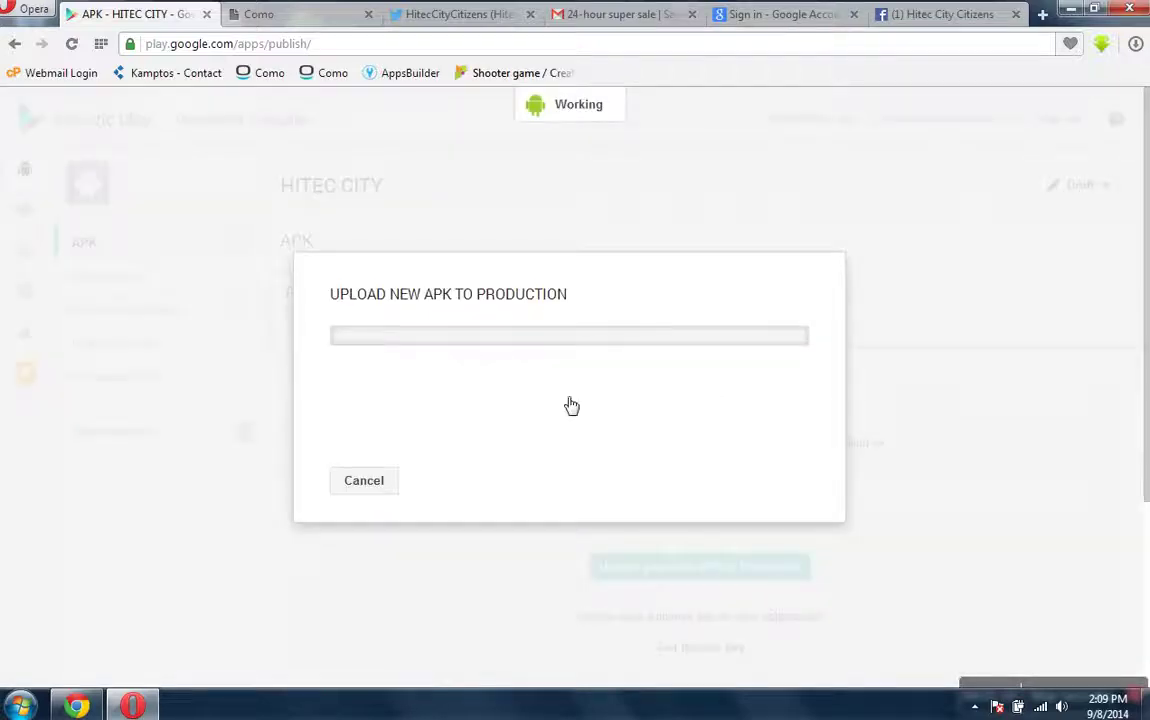
- Upload the app APK file from the Downloads folder to production
click(588, 390)
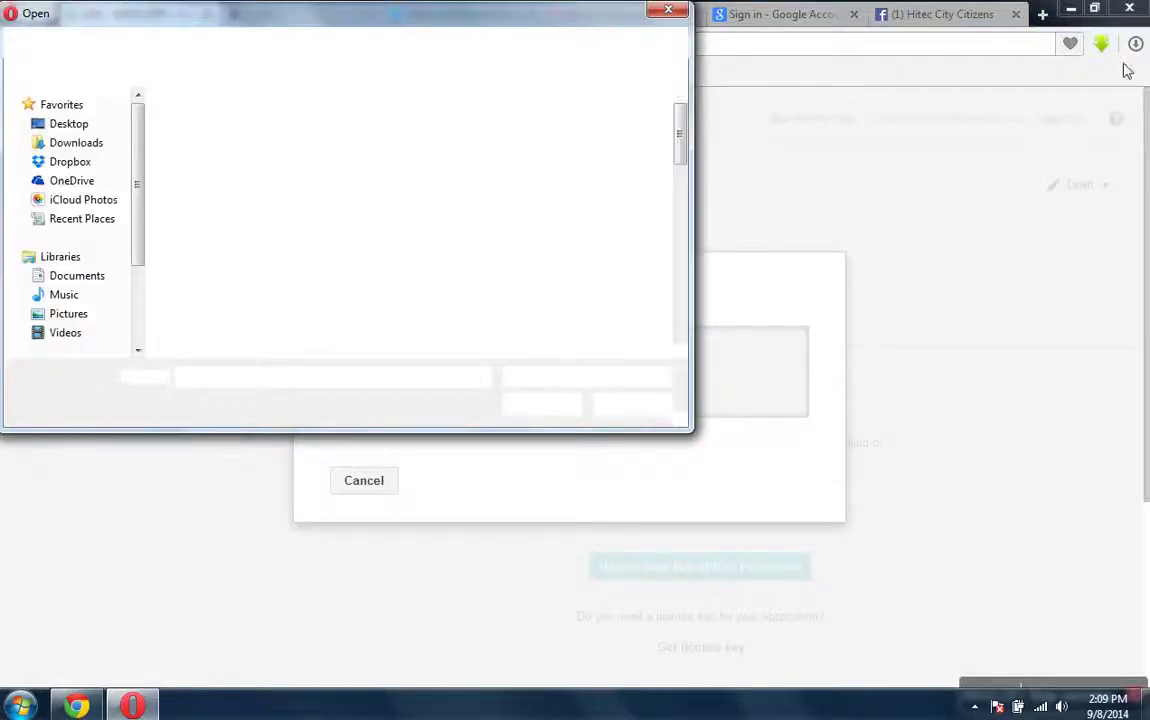
click(88, 144)
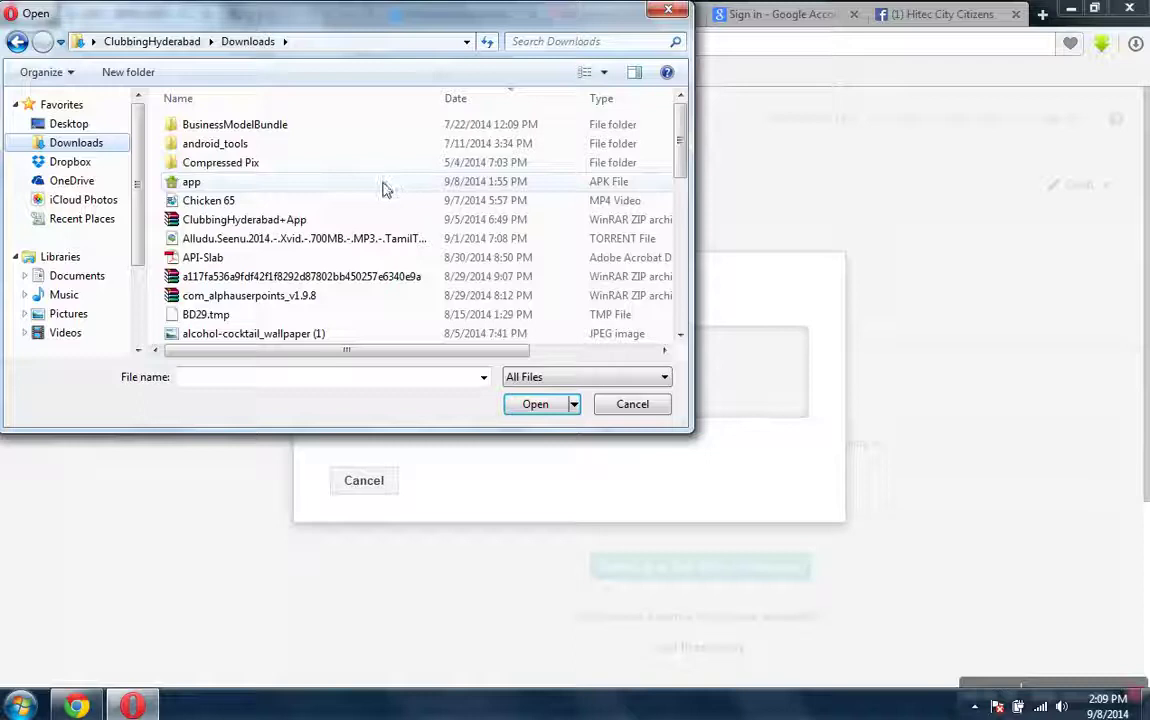
click(385, 187)
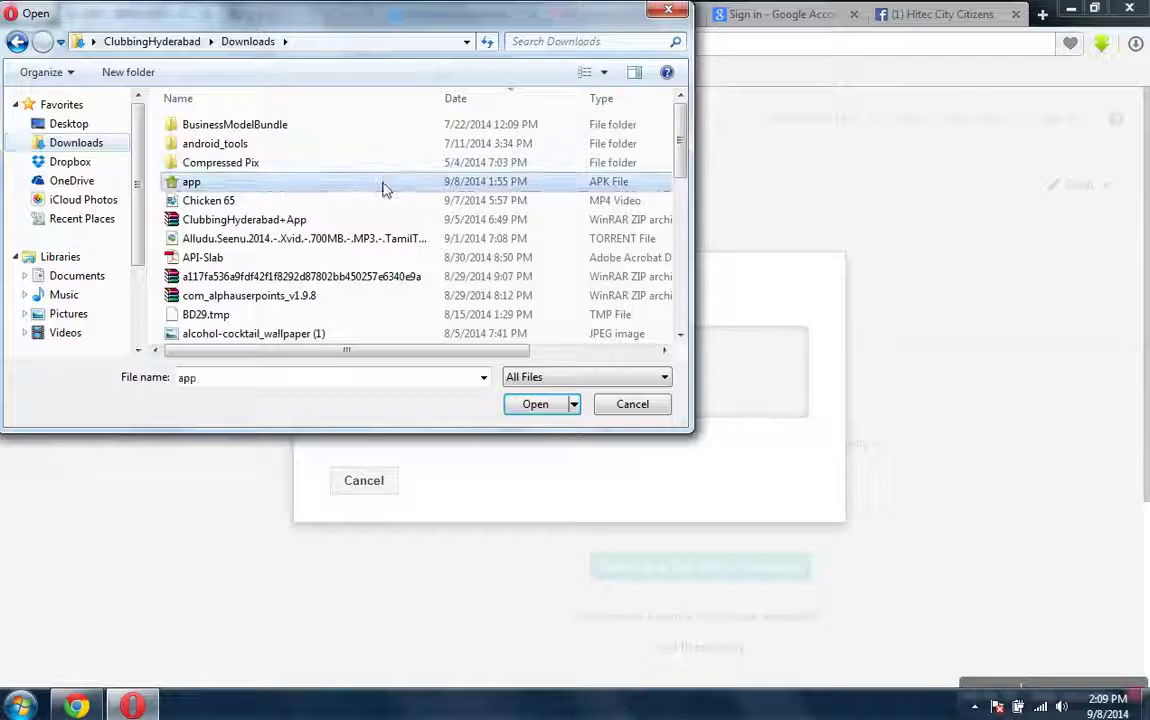
click(530, 411)
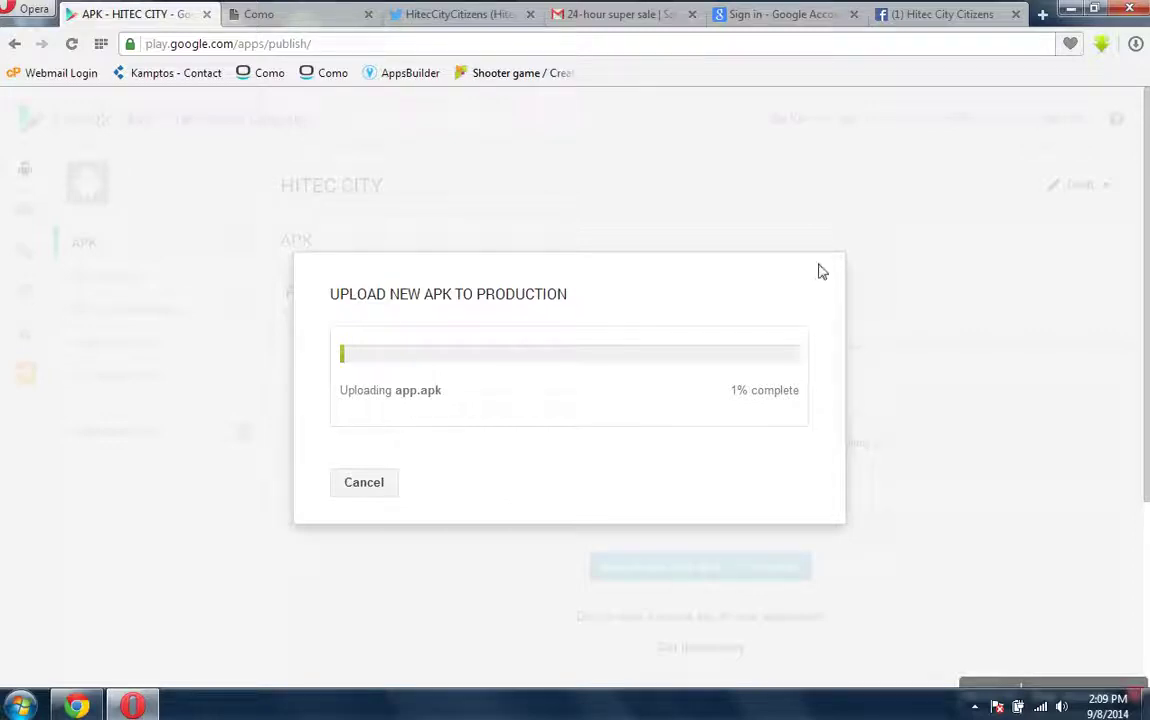
- Show the downloaded app.apk in its folder and return to the APK upload in Opera
click(1137, 46)
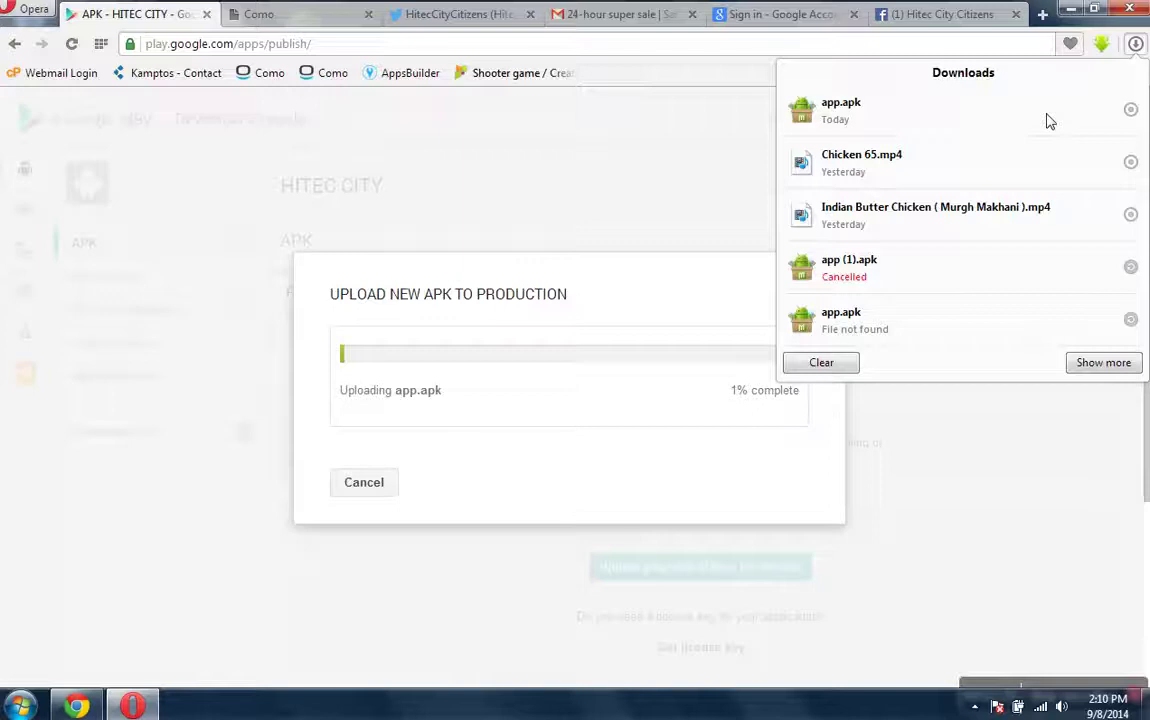
click(867, 137)
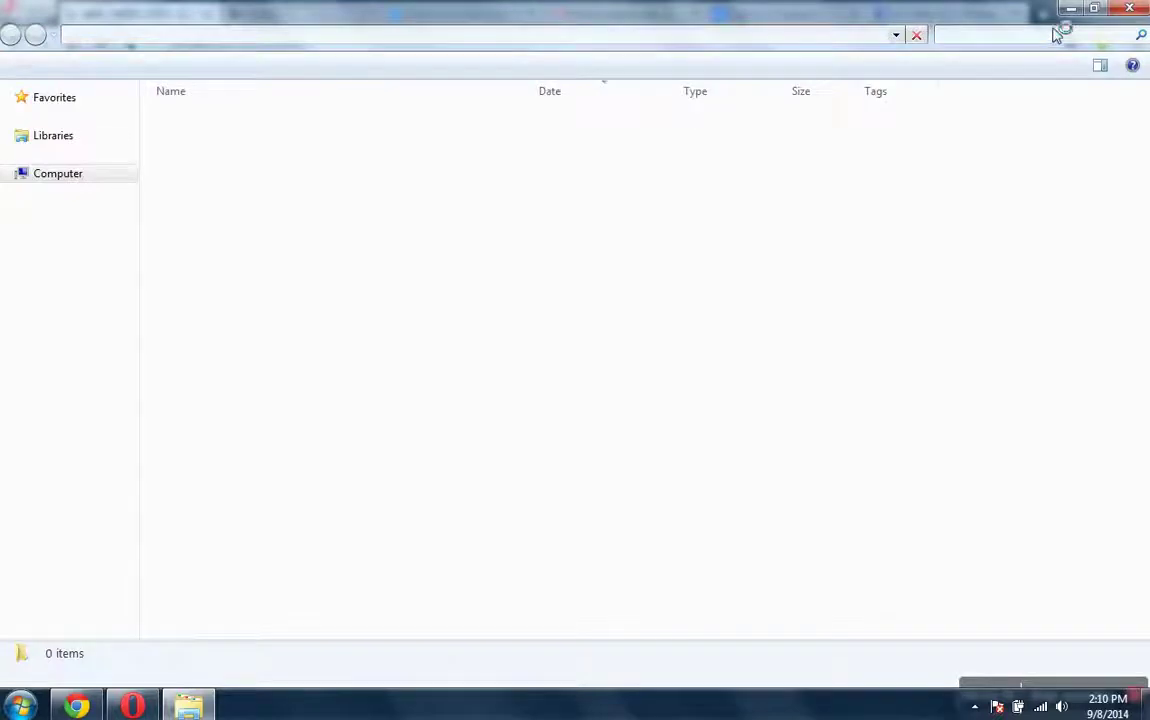
mouse_move(135, 706)
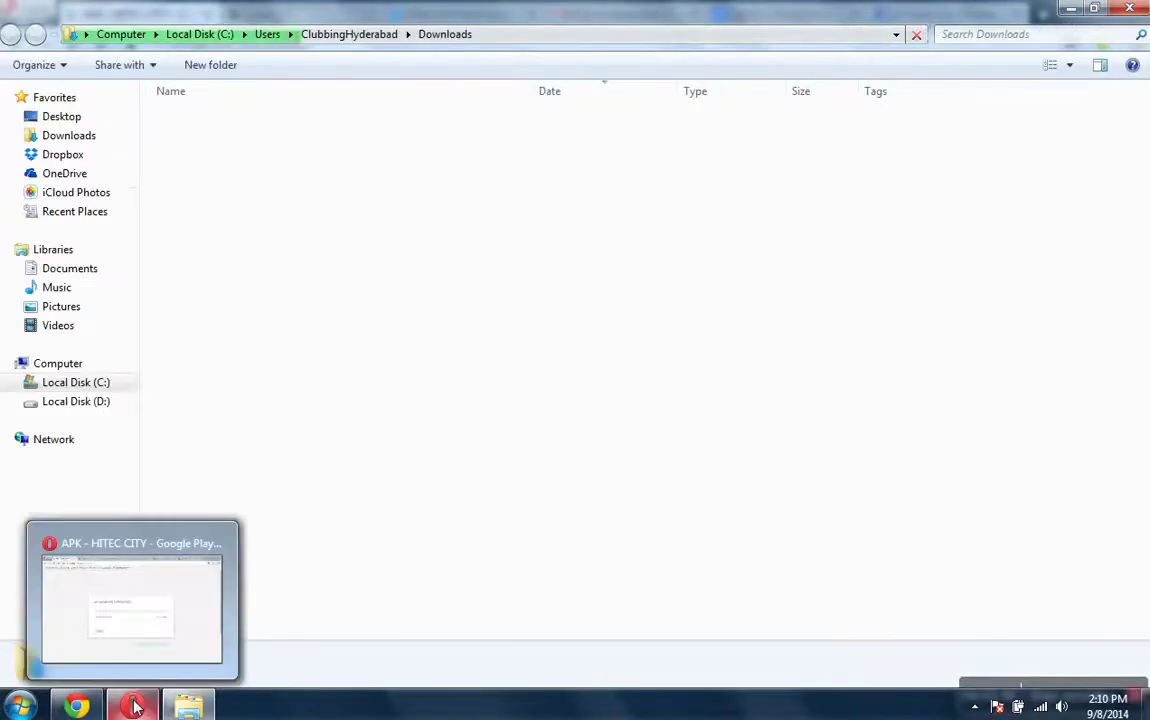
click(135, 706)
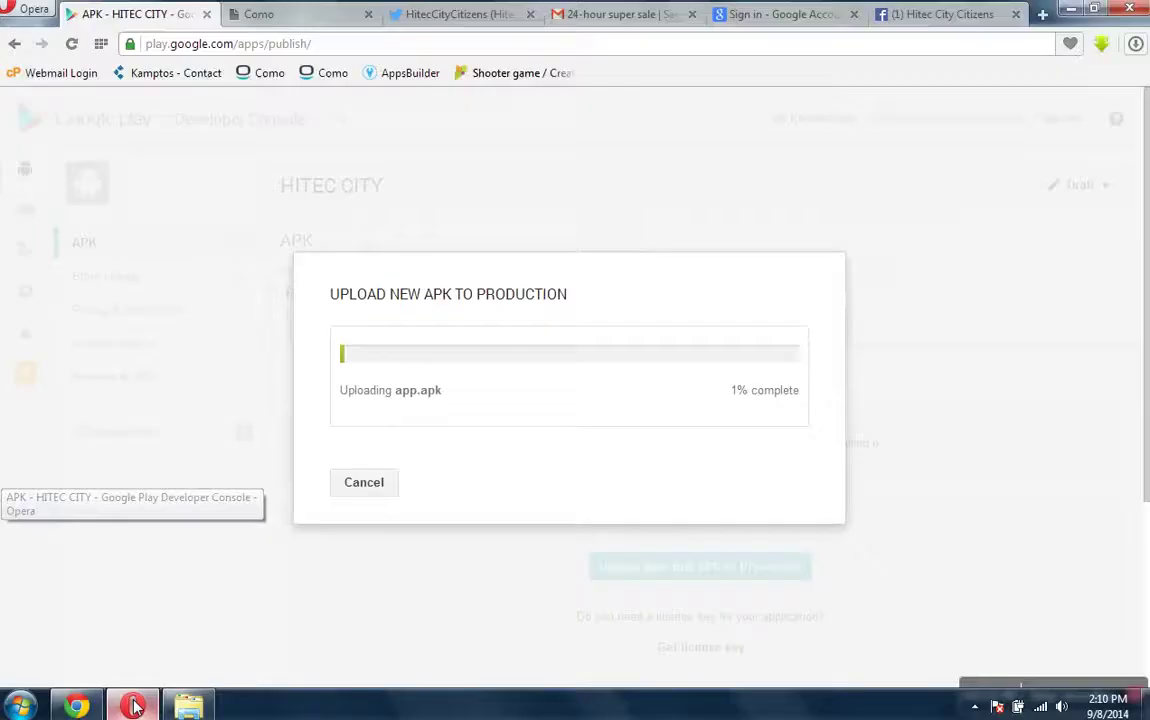
- Check on the APK upload and the Downloads folder, and close the Chrome window with the Como analytics page
click(135, 706)
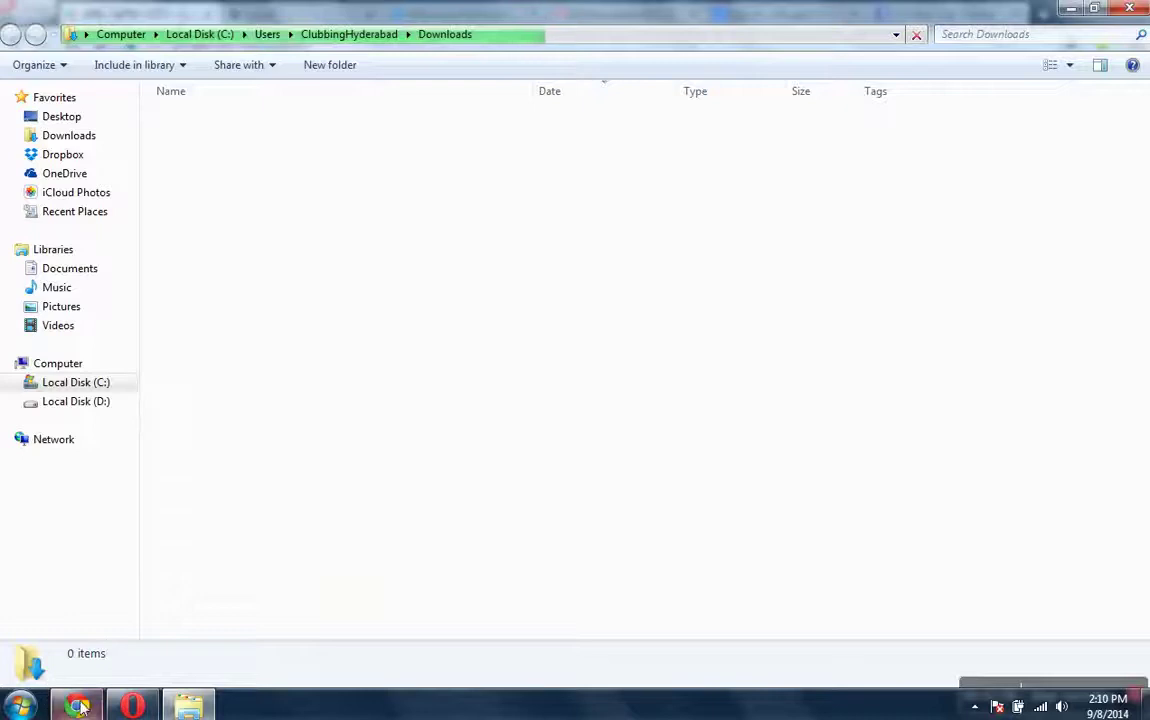
mouse_move(80, 706)
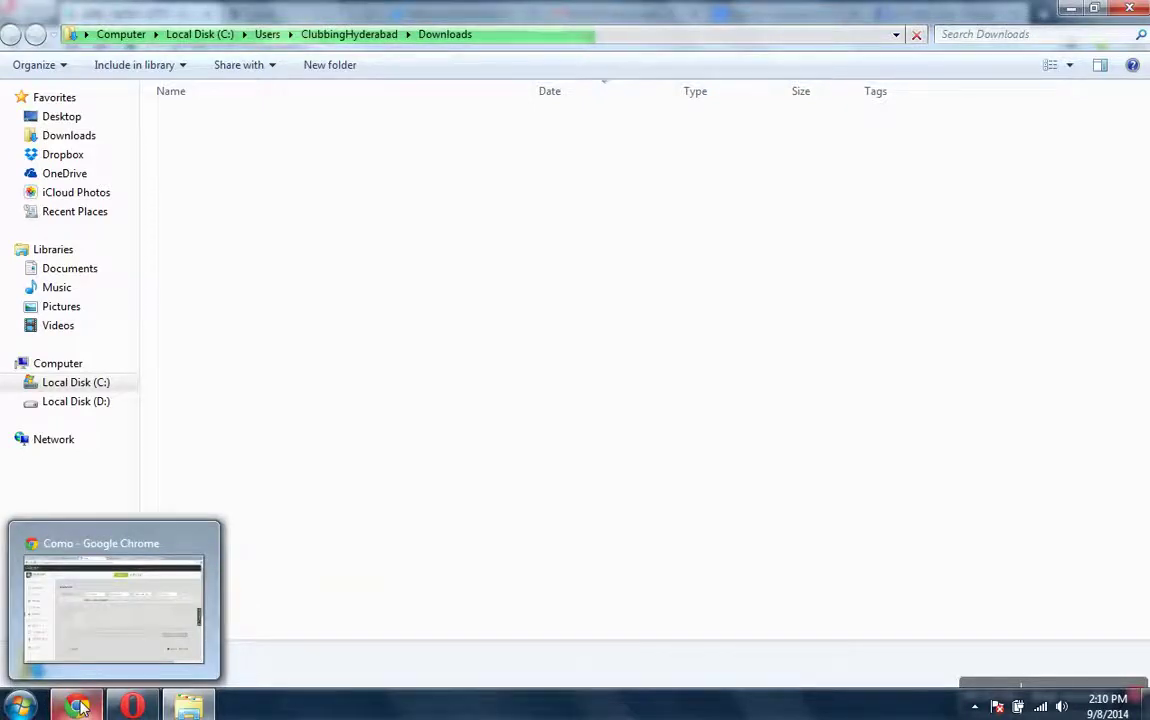
click(145, 705)
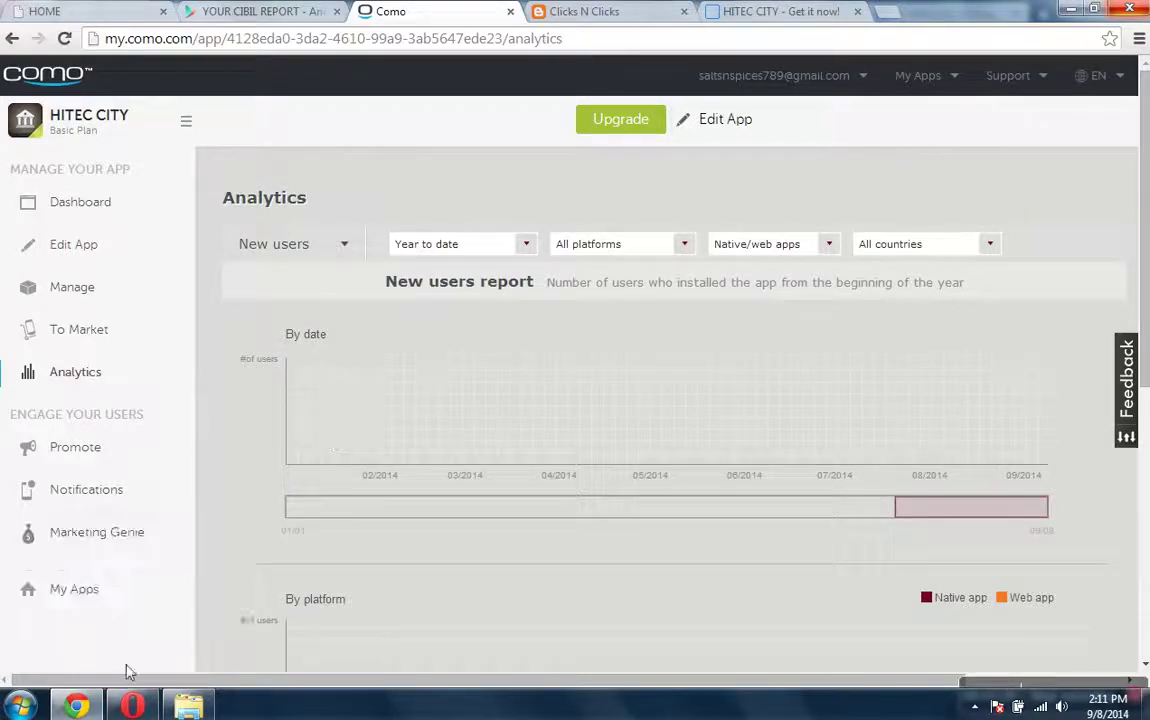
click(125, 590)
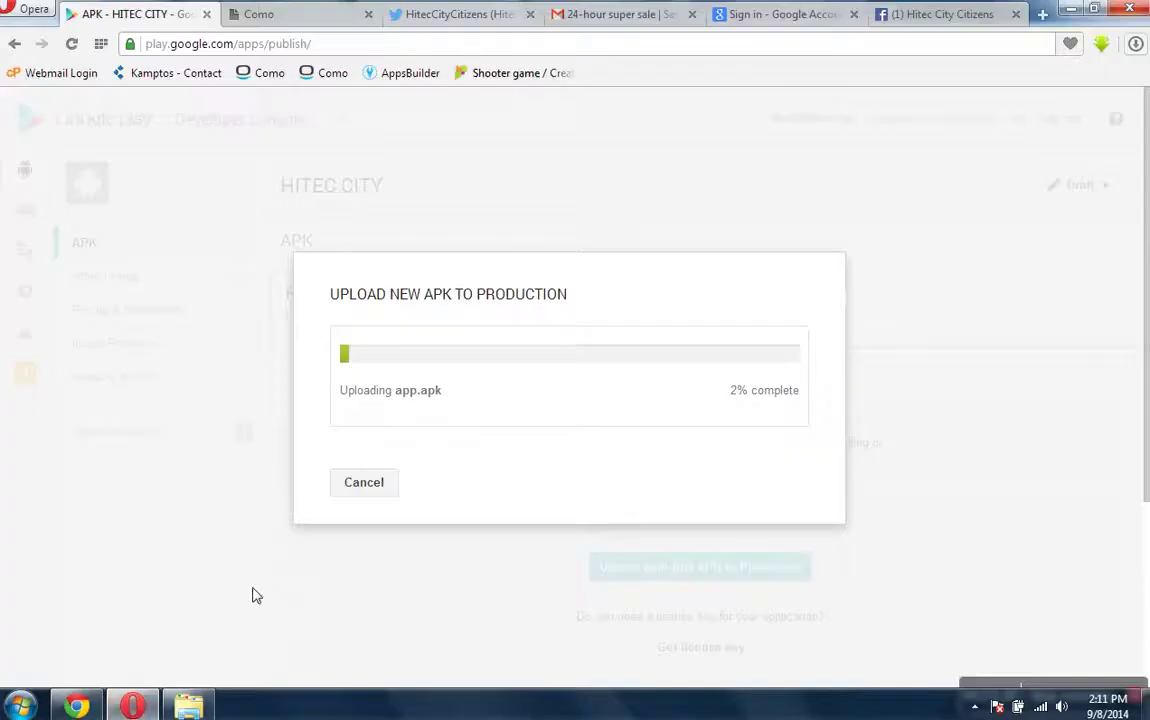
click(192, 706)
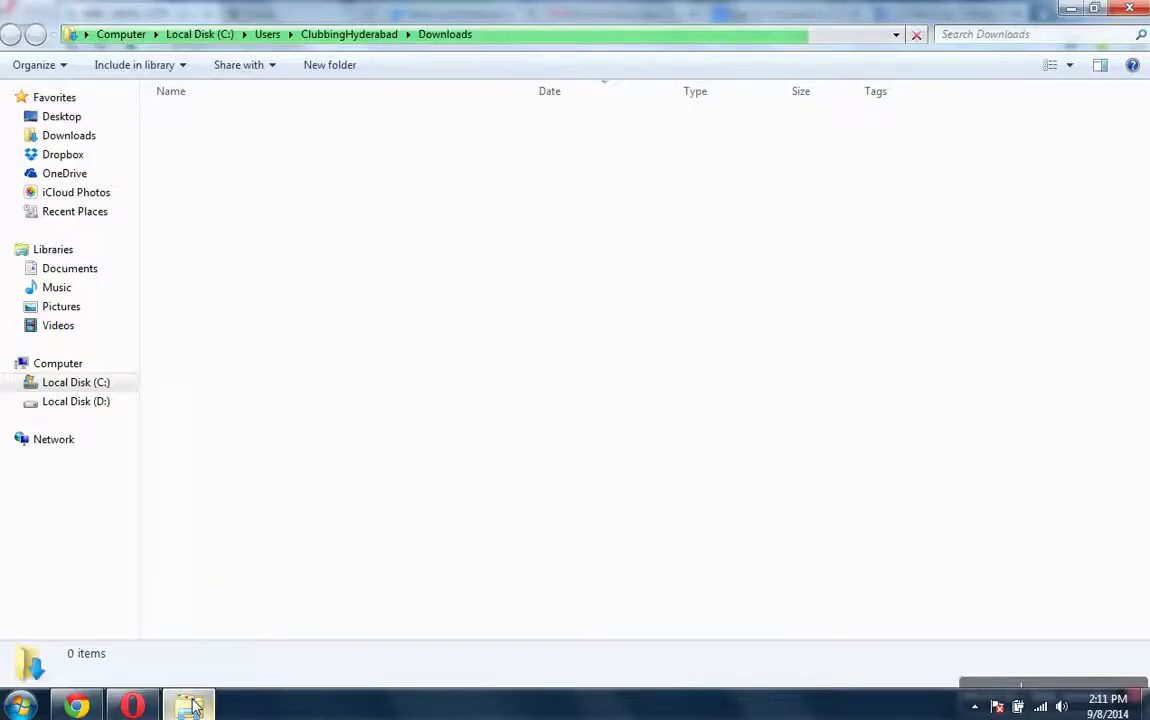
mouse_move(73, 709)
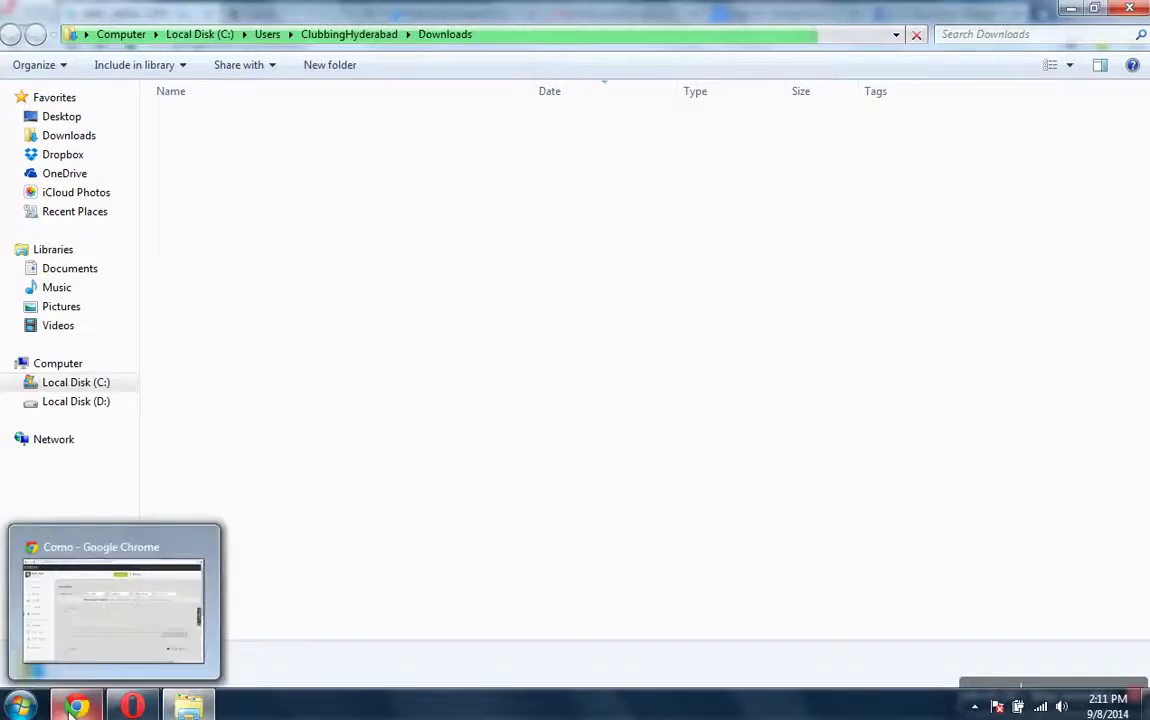
click(73, 709)
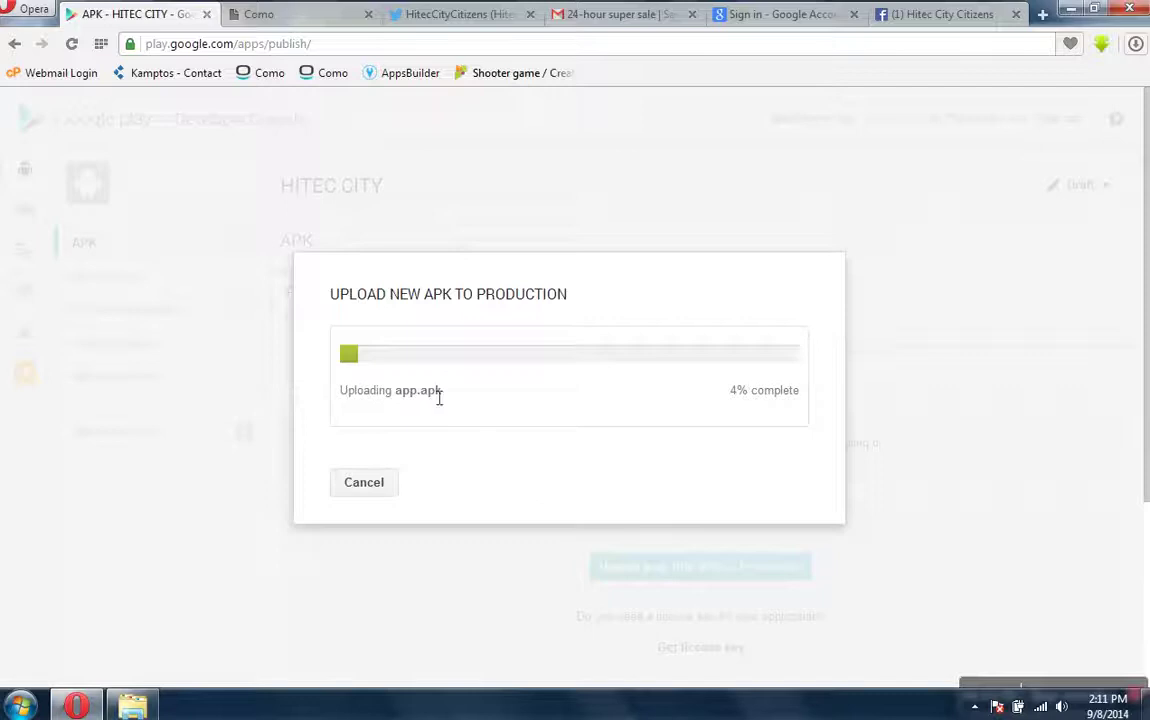
click(140, 706)
- Open fotor.com in a new Opera tab
click(1042, 15)
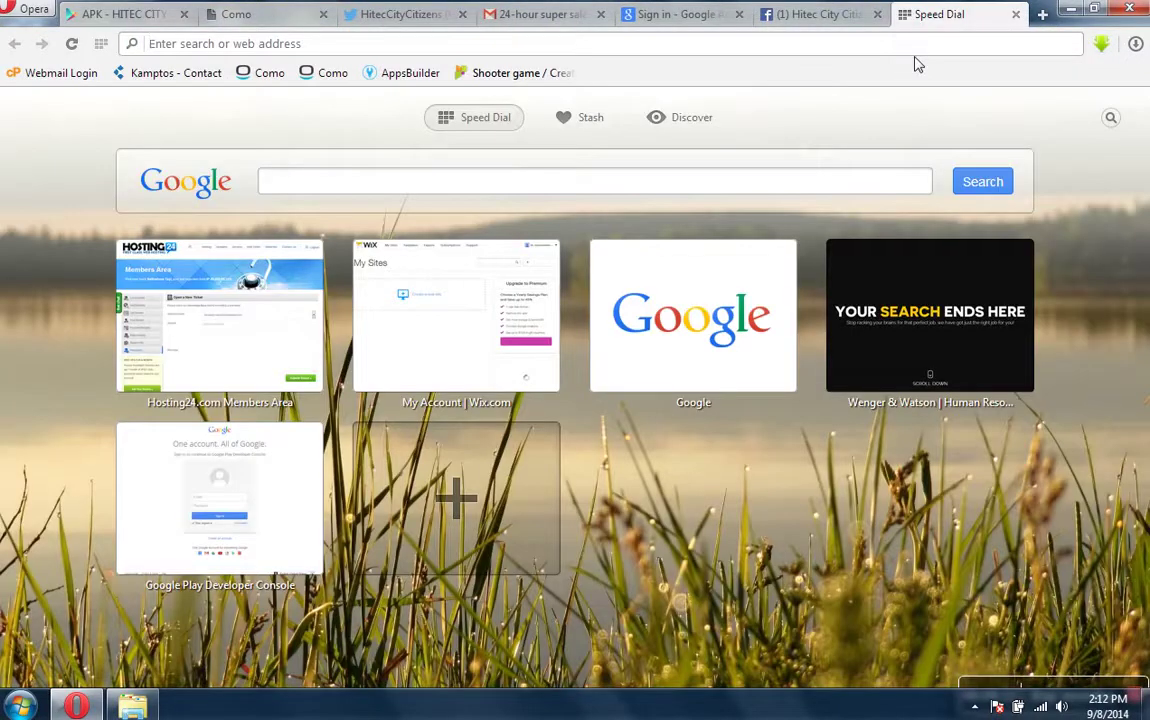
text(fotor)
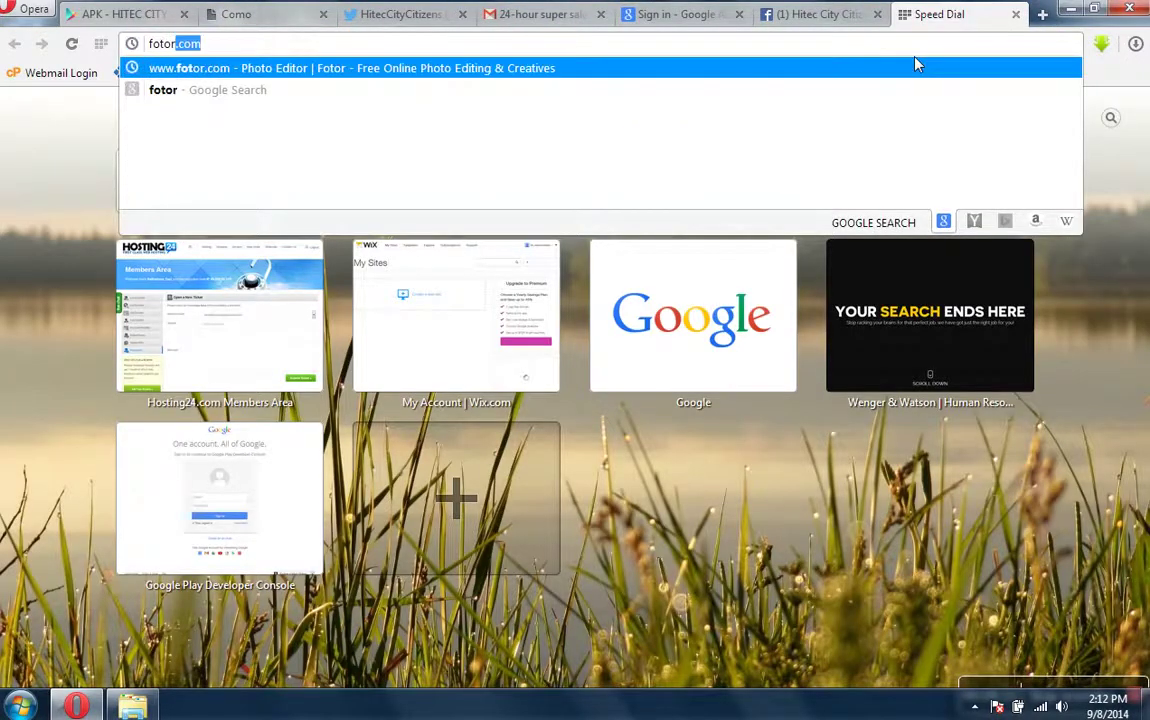
text(.com)
key(Return)
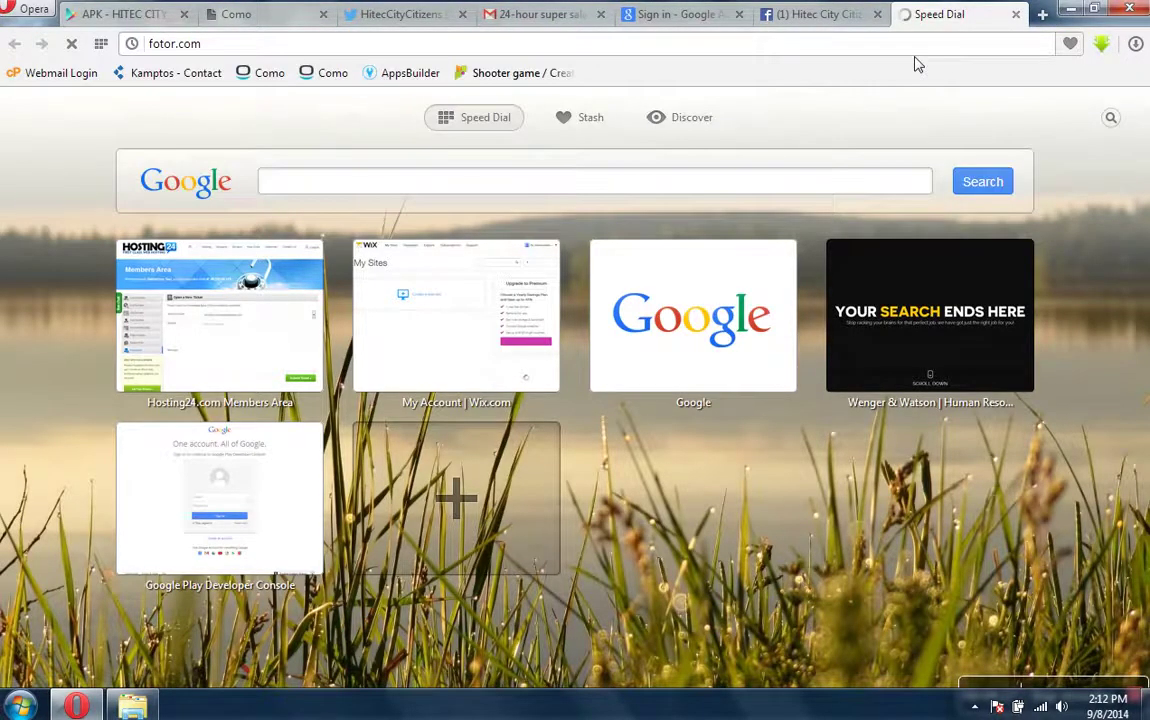
- Clear the open windows from view, look at the HCC image on the desktop, and close it
click(1069, 12)
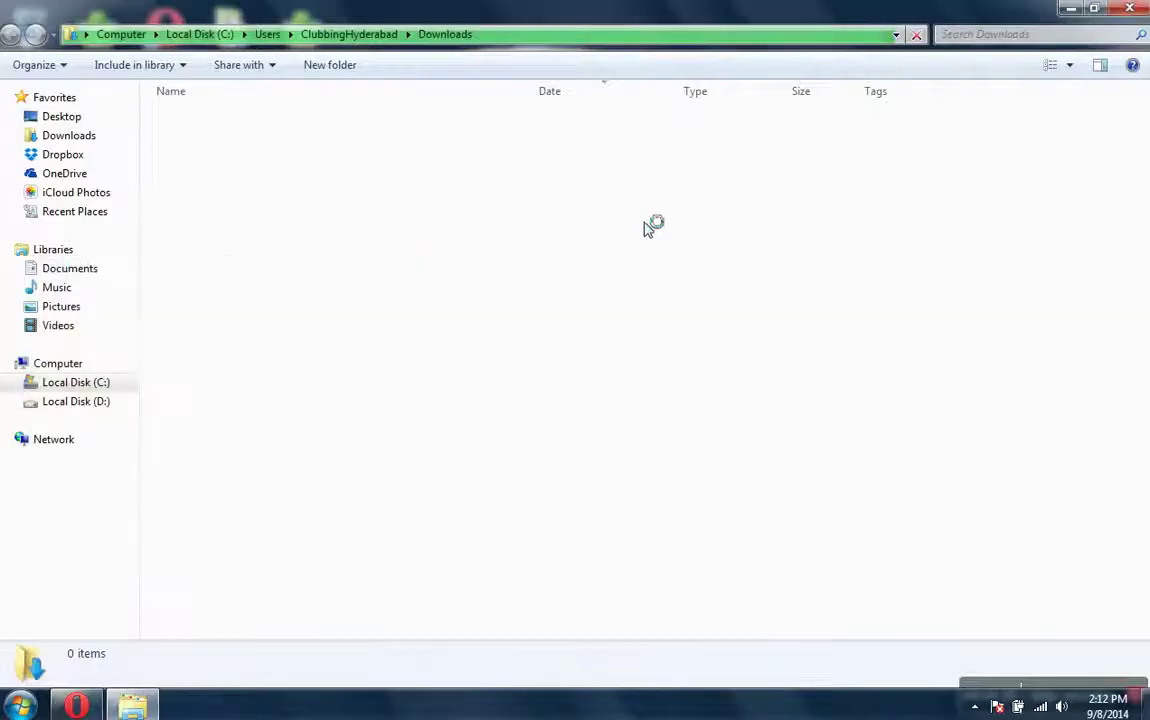
click(1069, 10)
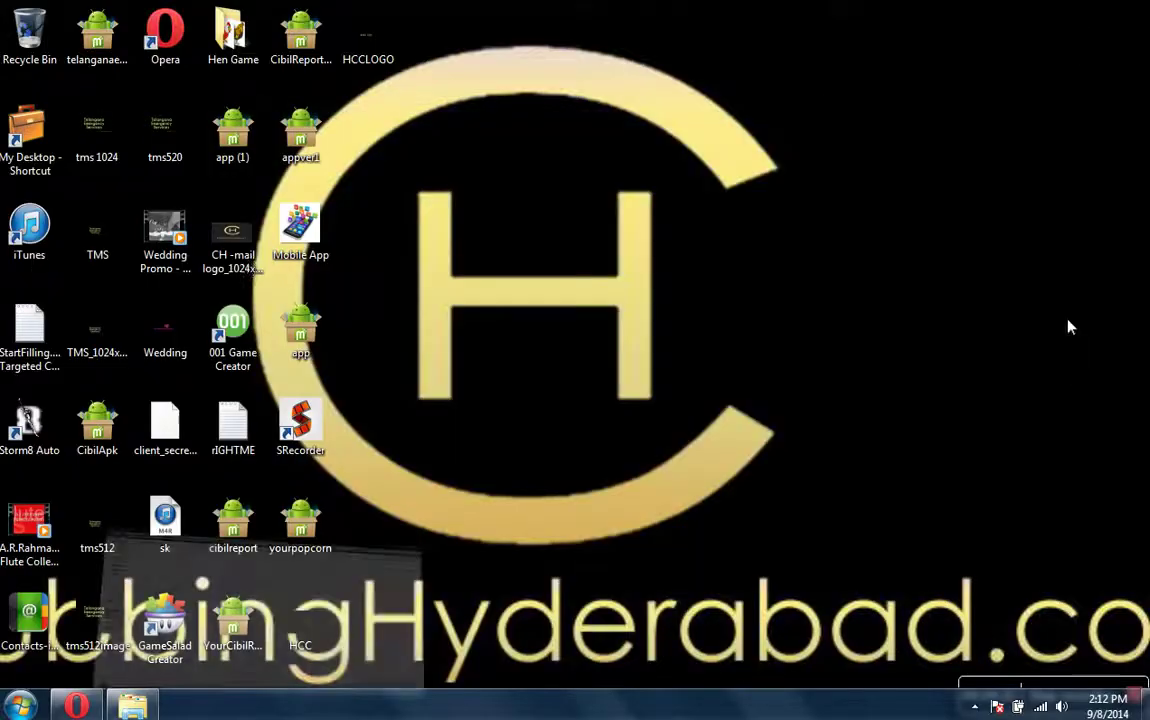
double_click(300, 632)
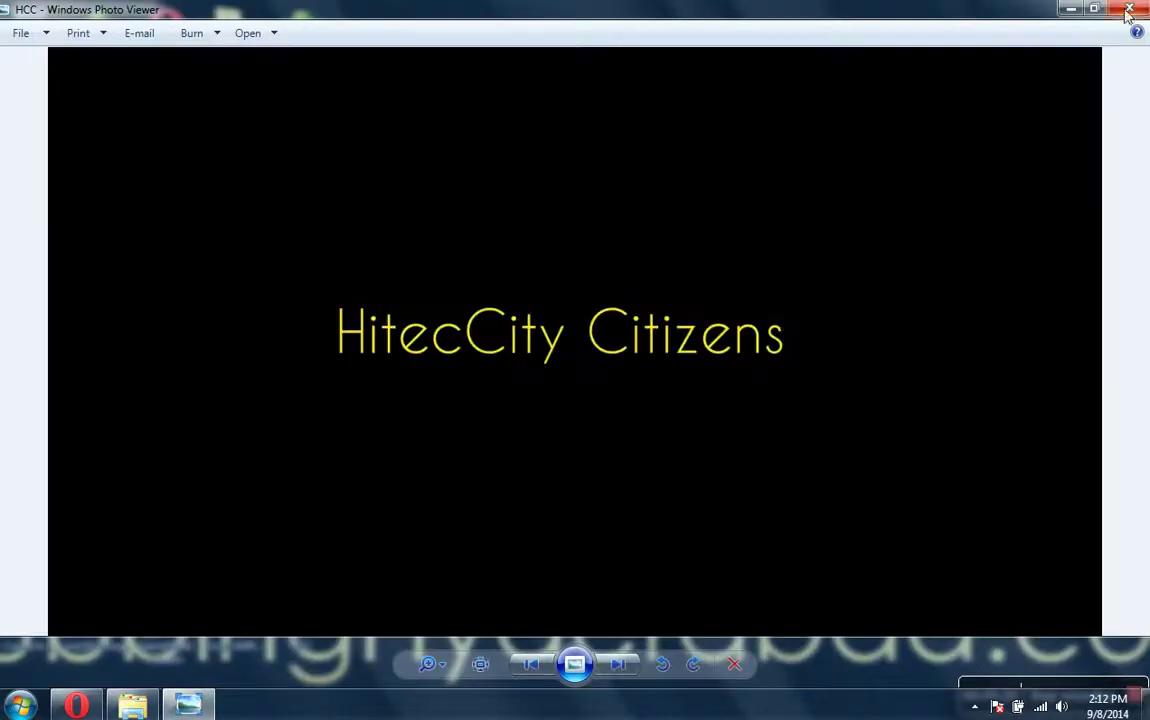
click(1128, 10)
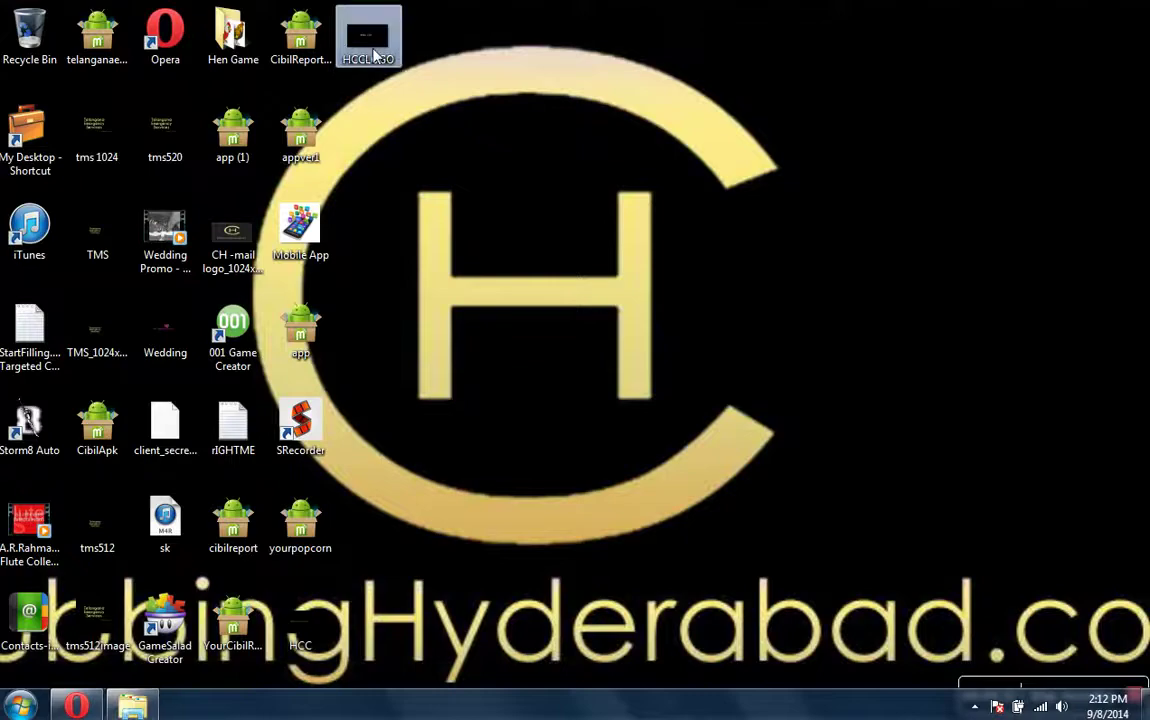
- View the HCCLOGO image on the desktop, close it, and return to Fotor in Opera
double_click(375, 58)
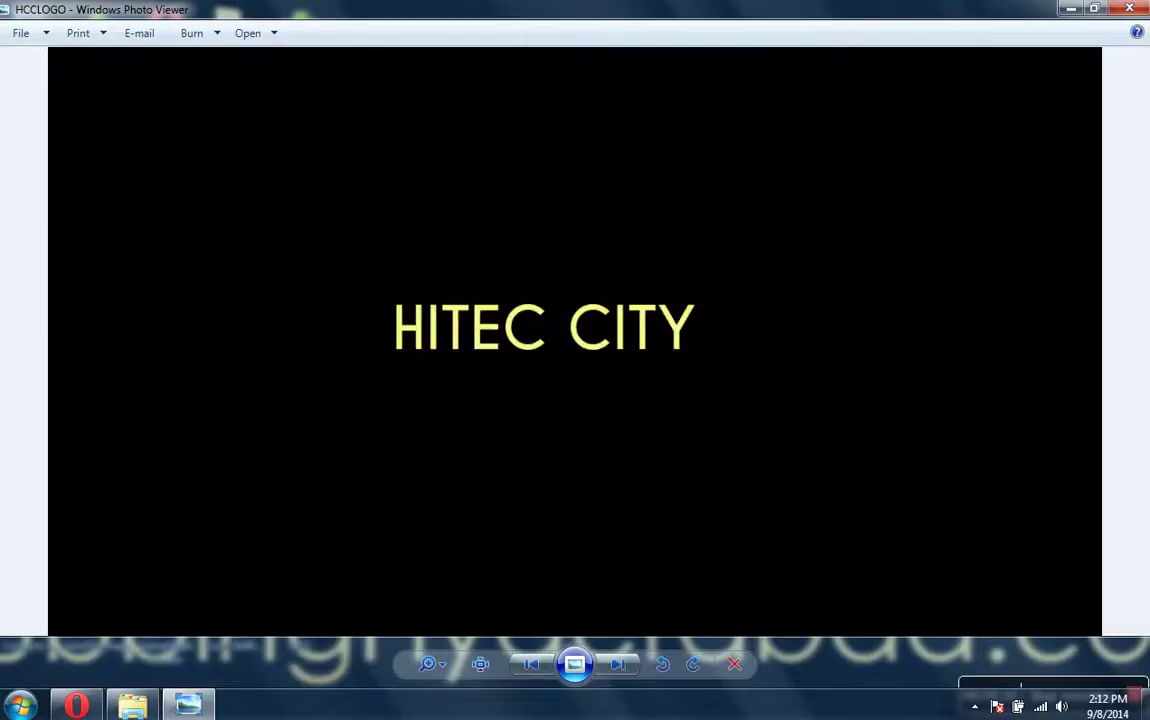
click(1128, 10)
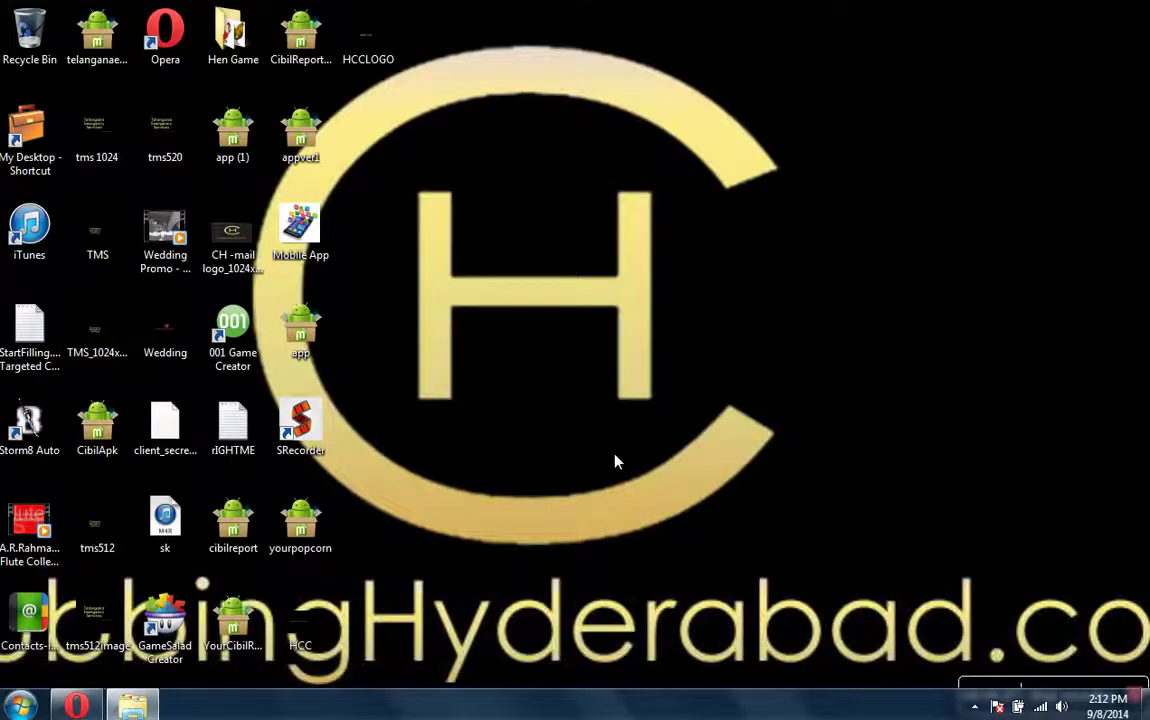
click(98, 706)
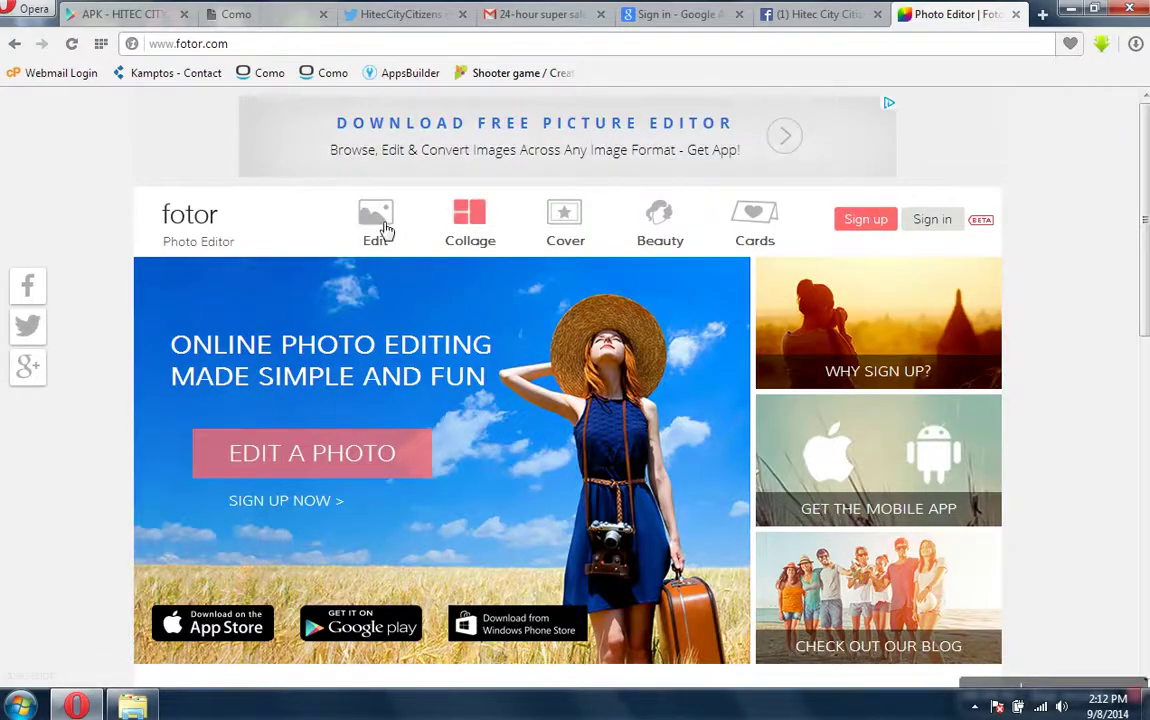
- Load the plain black image from the CH Logos folder, inside CH on Local Disk (D:), into Fotor's photo editor
click(378, 228)
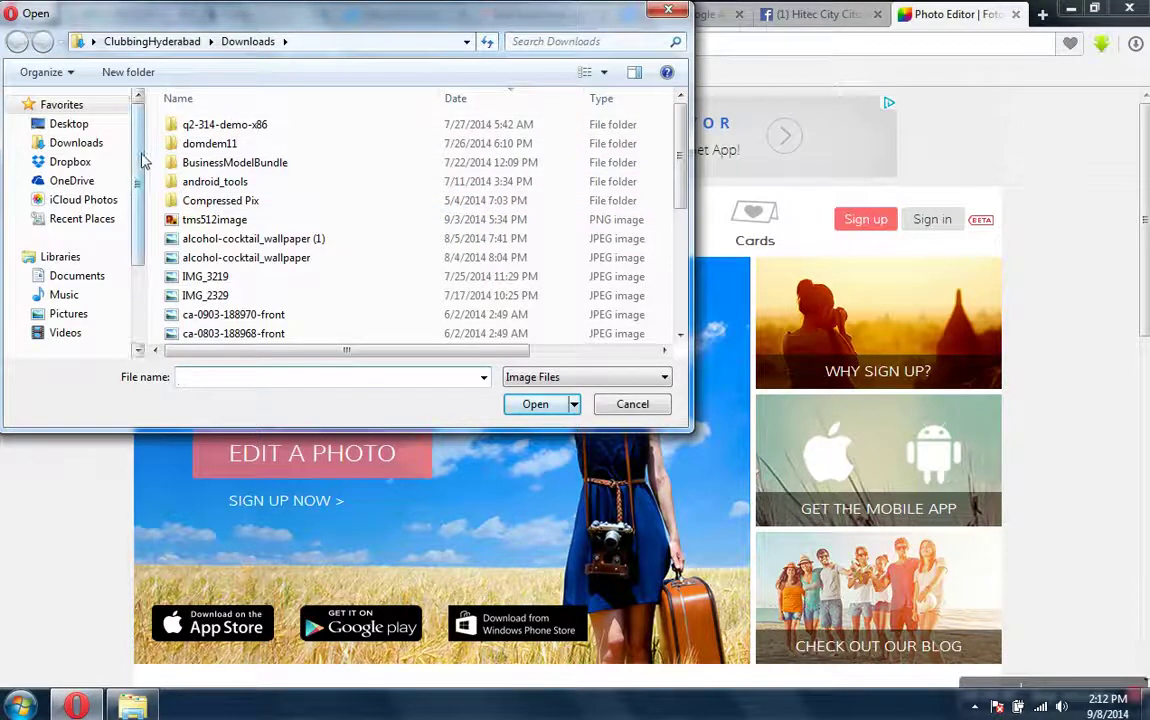
drag(141, 159, 140, 255)
click(108, 287)
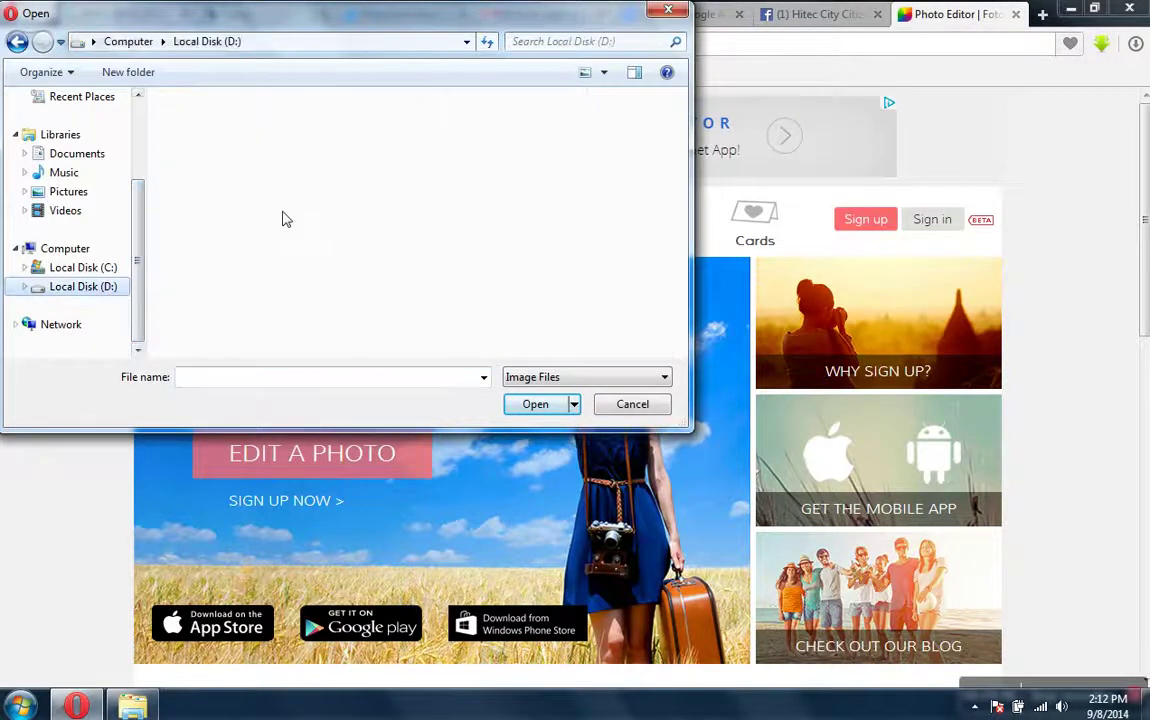
double_click(481, 273)
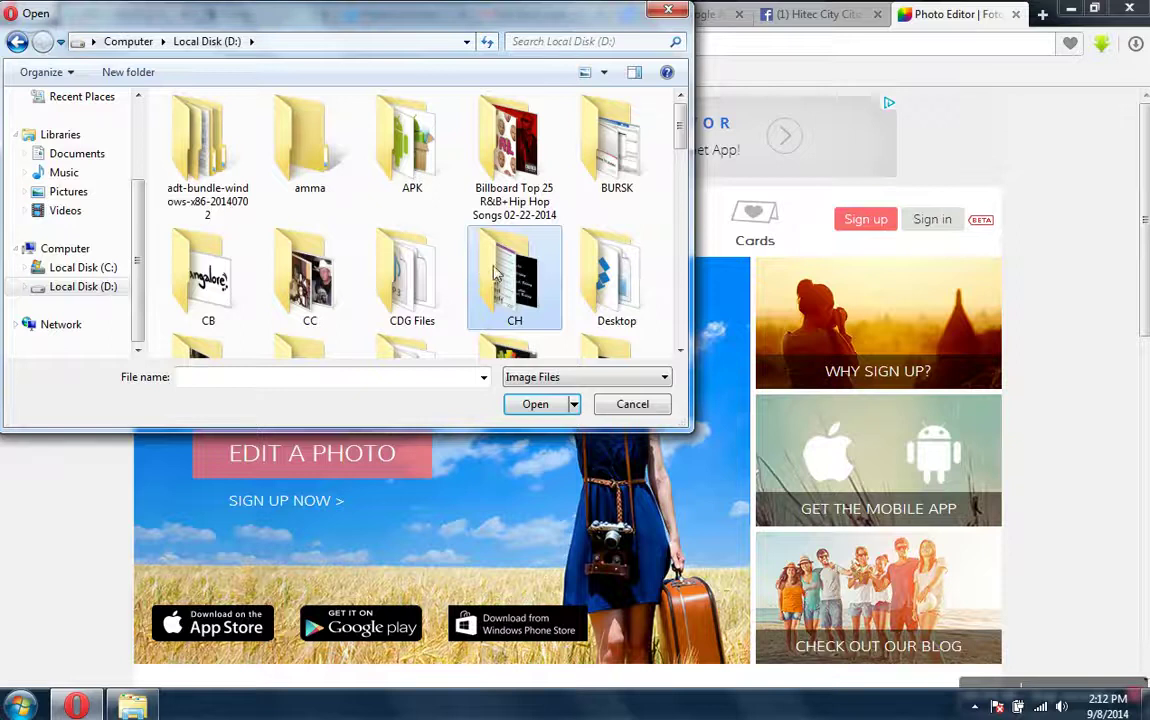
click(500, 225)
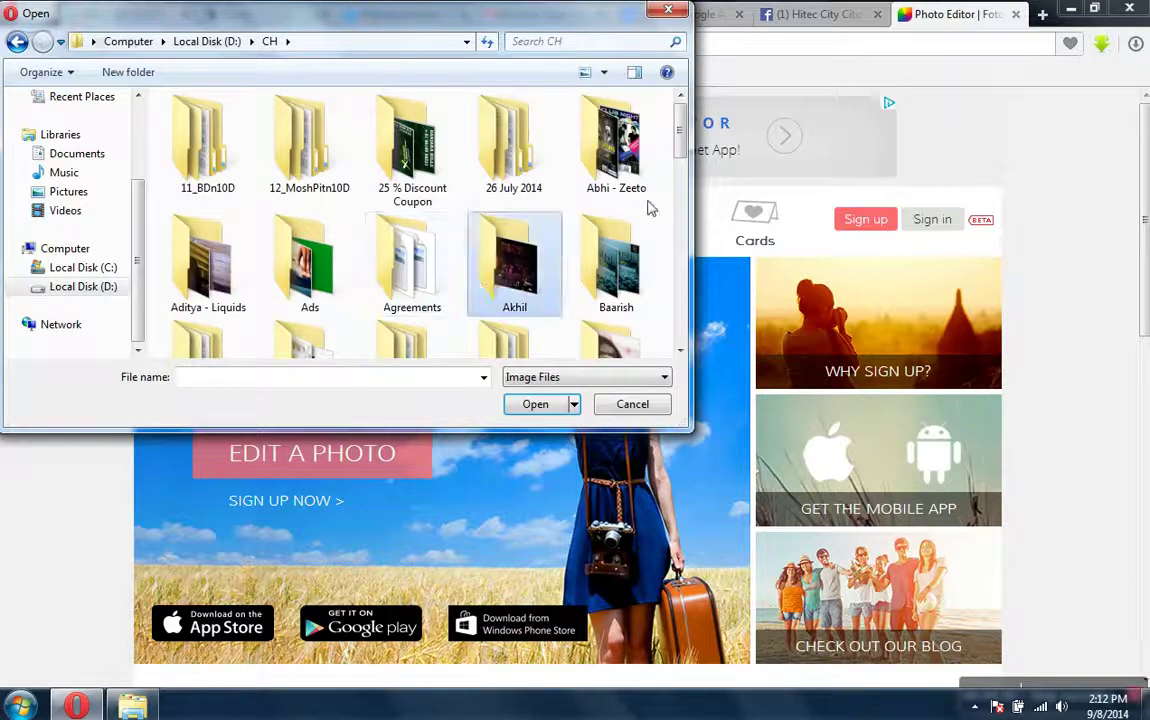
scroll(679, 160, down, 3)
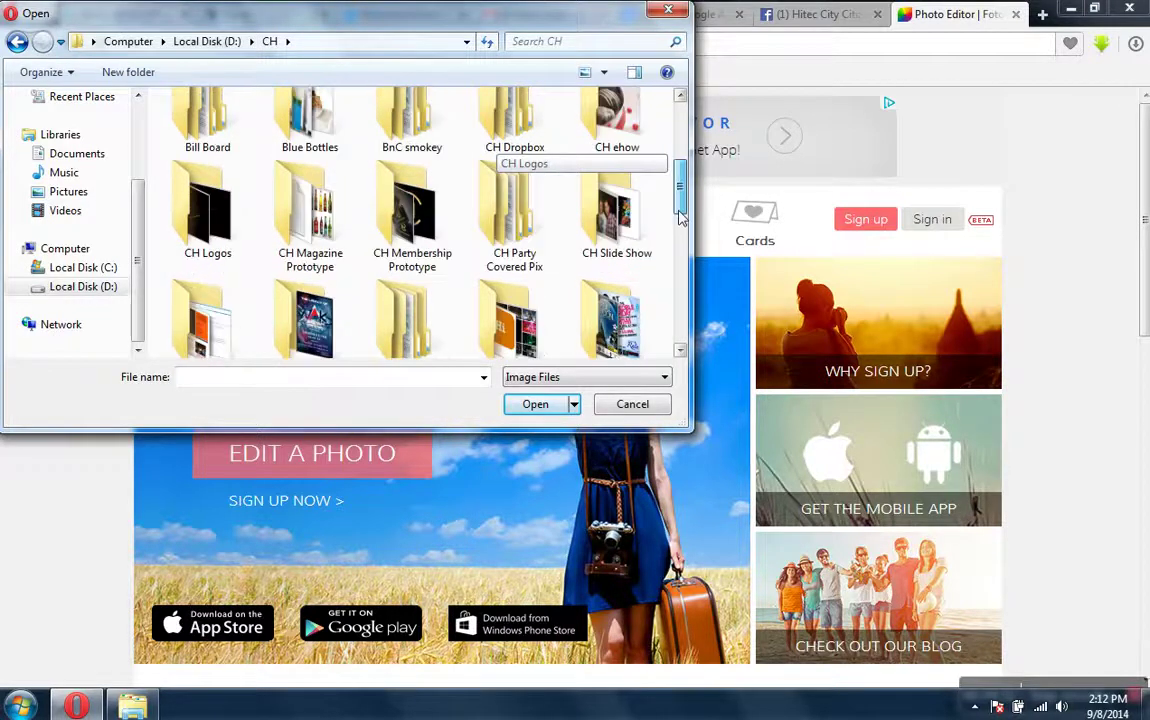
double_click(436, 222)
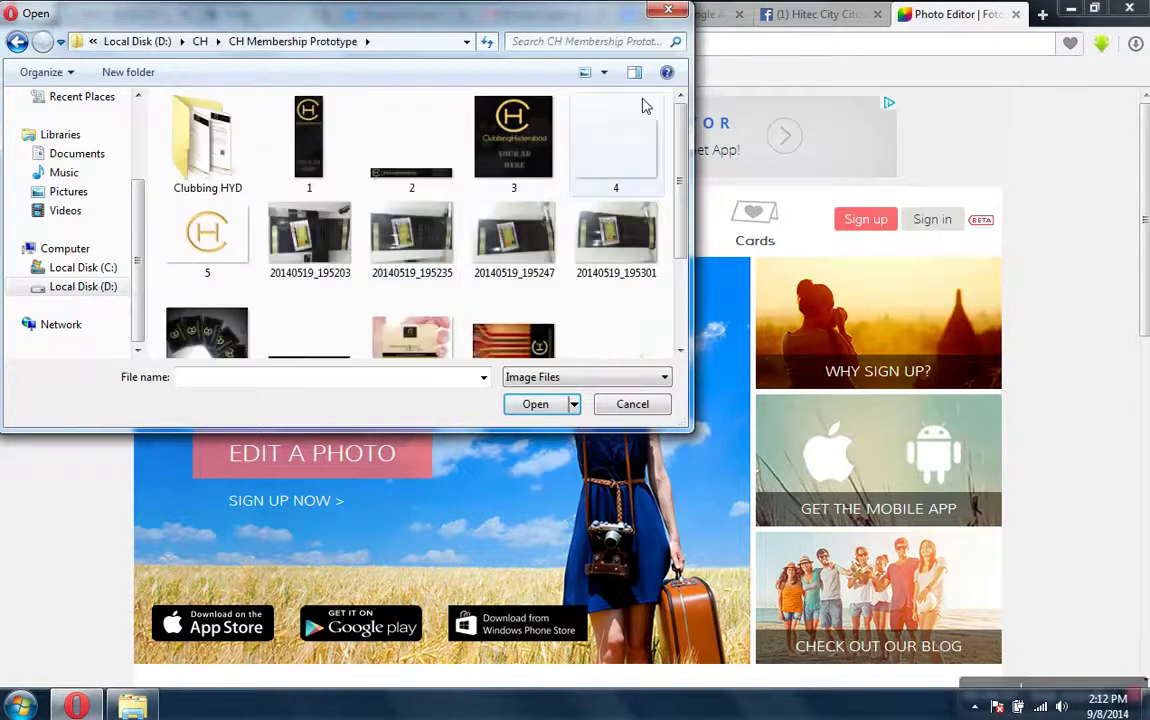
key(BackSpace)
double_click(205, 300)
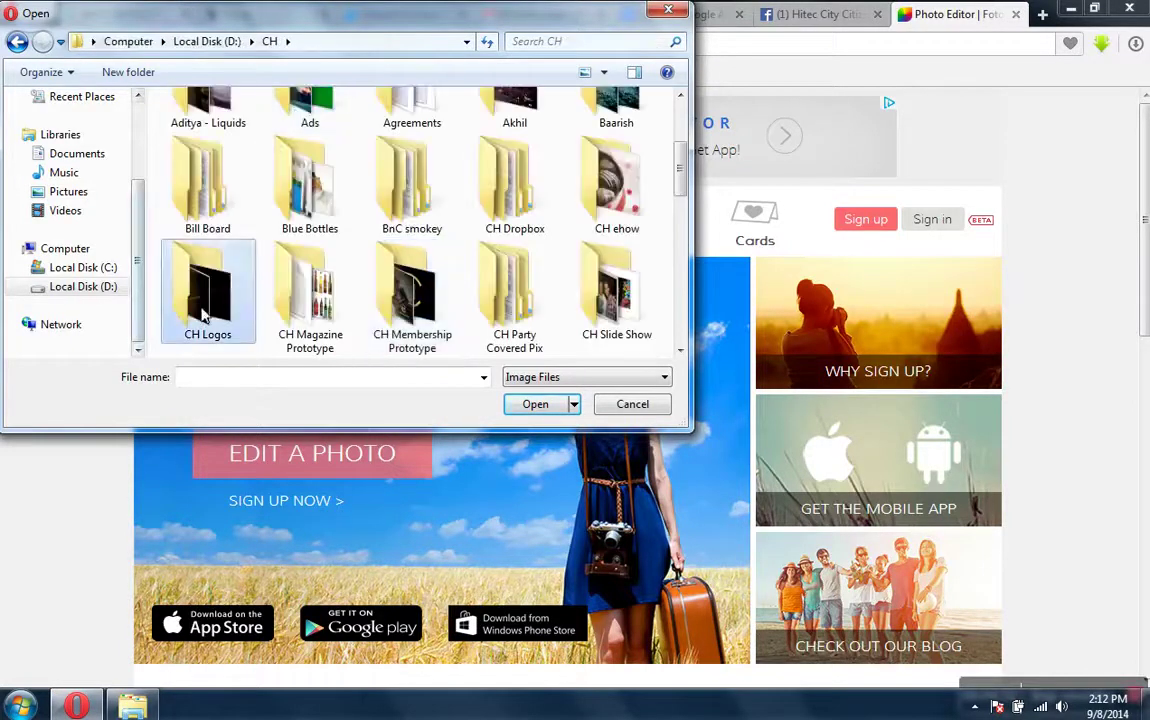
click(510, 238)
double_click(510, 238)
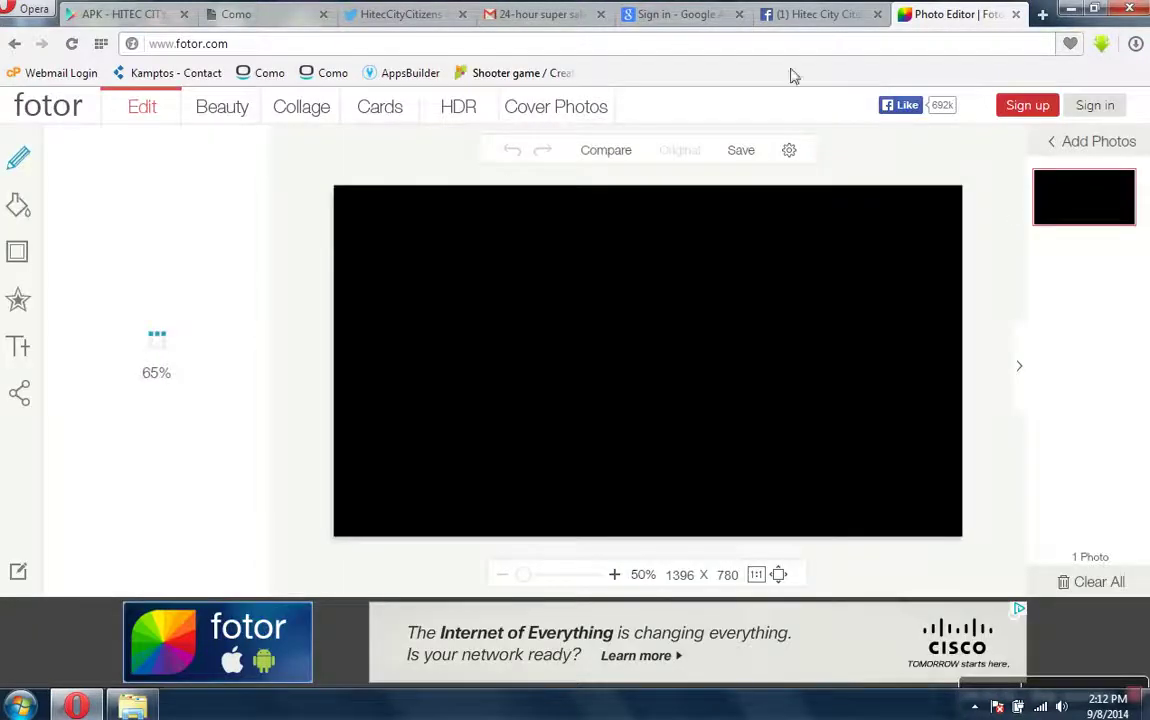
- Check on the APK upload in Google Play and dismiss the new tweet composer on the HitecCityCitizens Twitter page
click(118, 14)
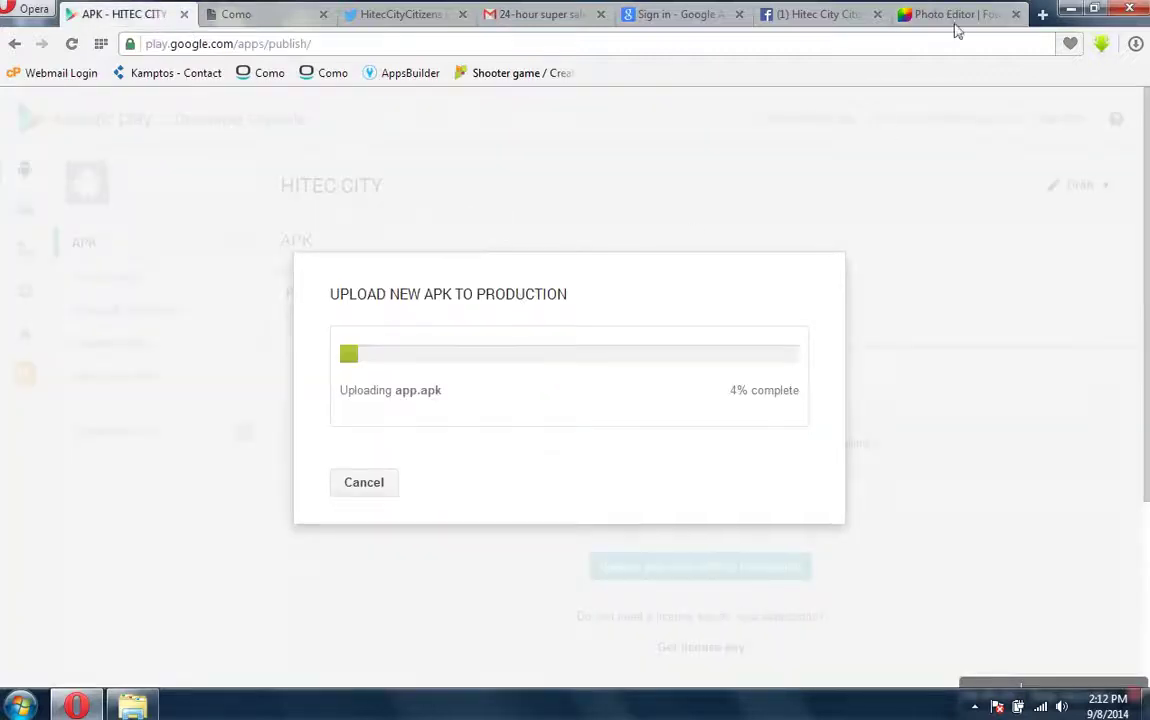
mouse_move(957, 20)
mouse_move(1050, 686)
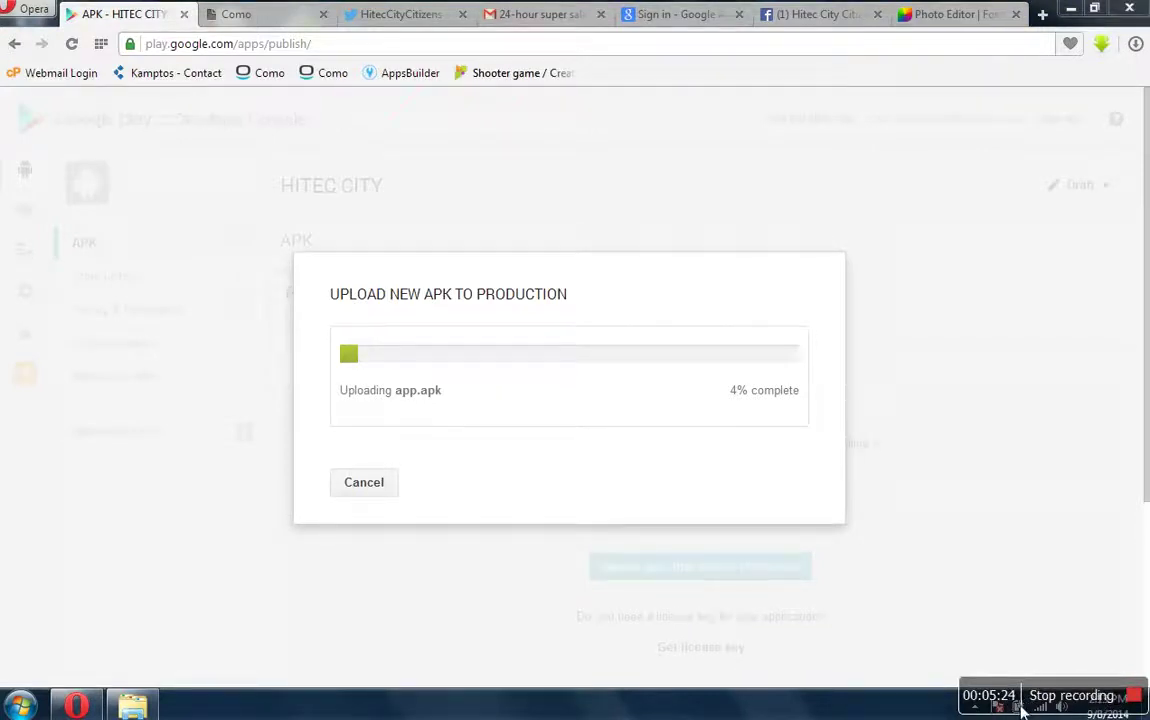
click(398, 16)
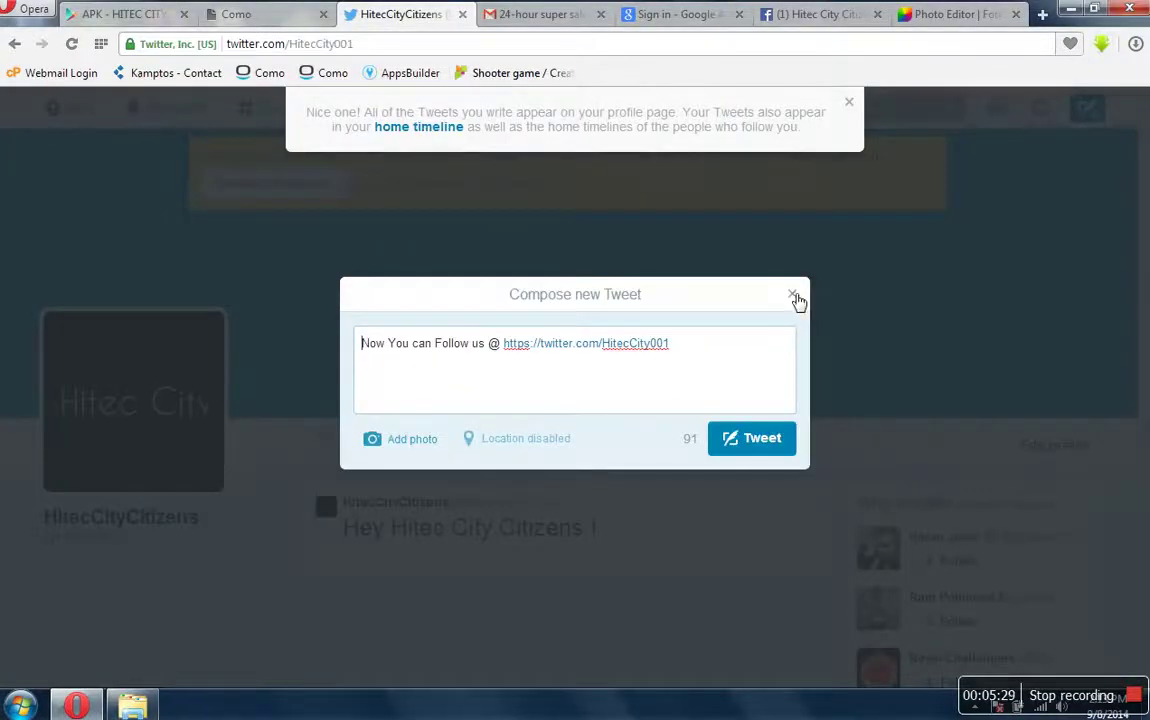
click(793, 297)
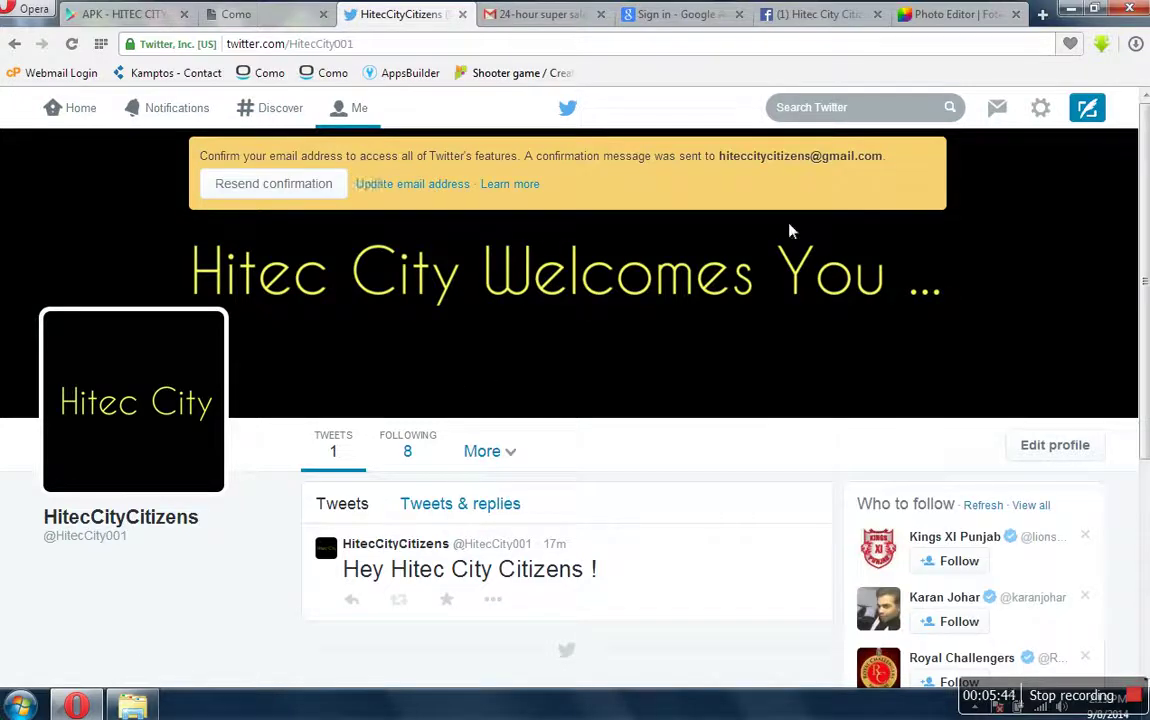
- Pin the recent post that shares the HitecCity001 Twitter link in the Hitec City Citizens Facebook group
click(833, 18)
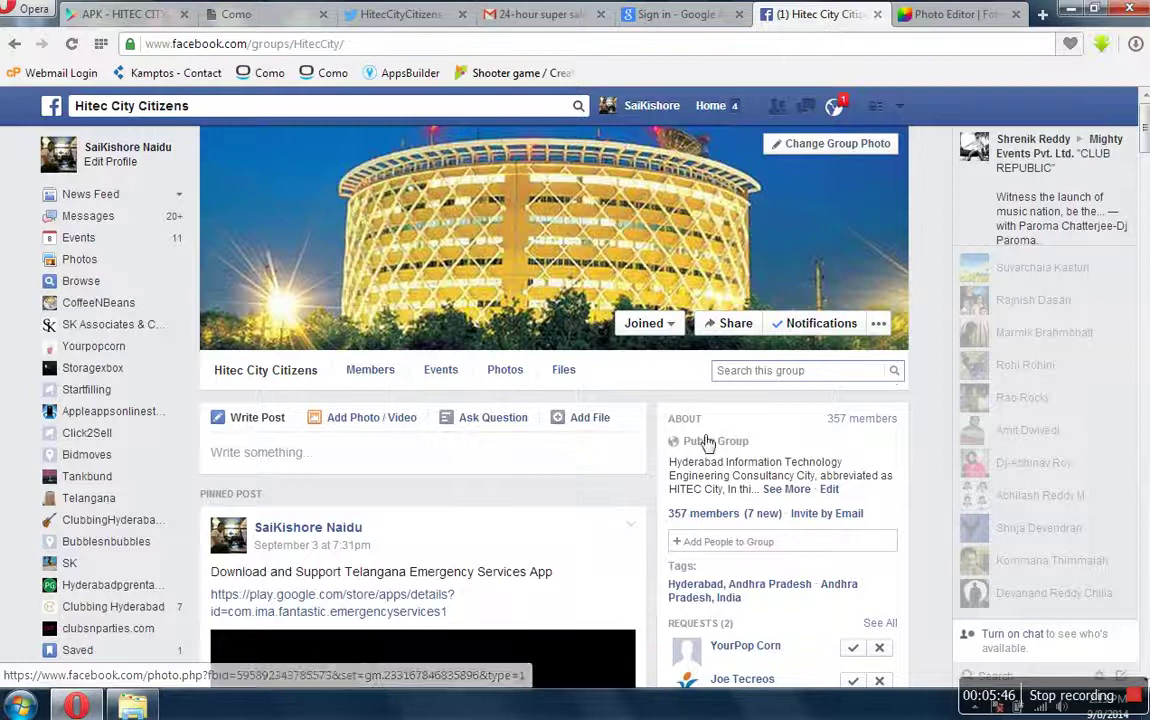
scroll(1146, 188, down, 1)
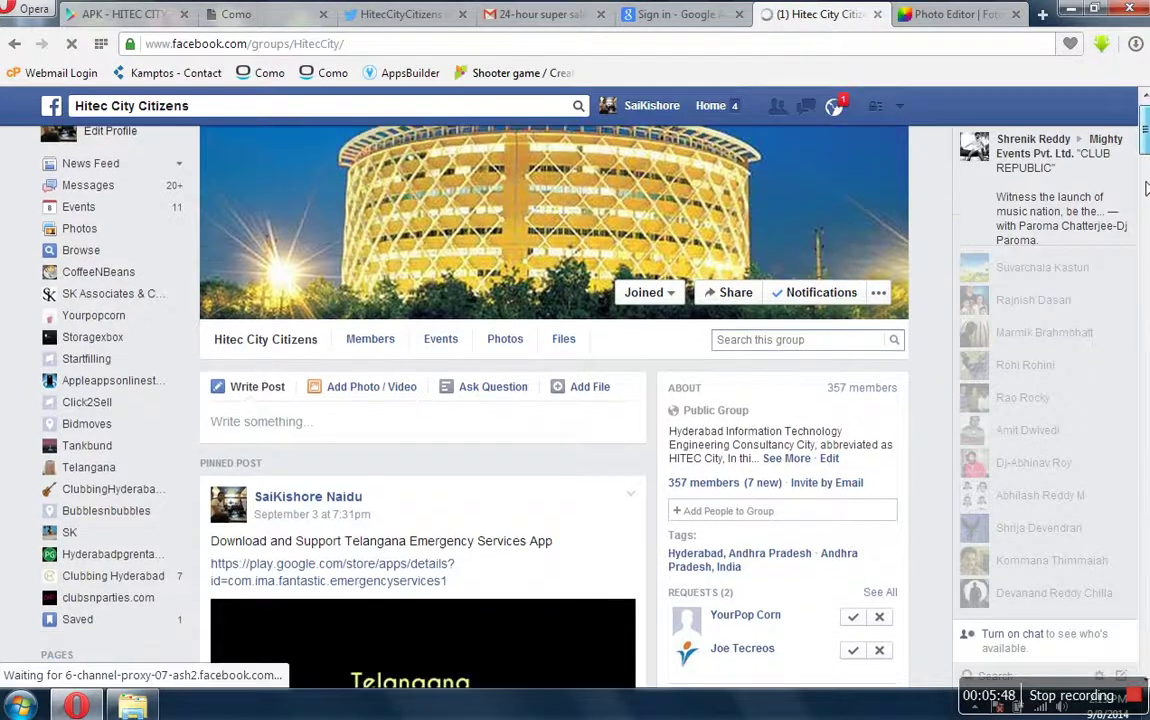
scroll(1146, 188, down, 8)
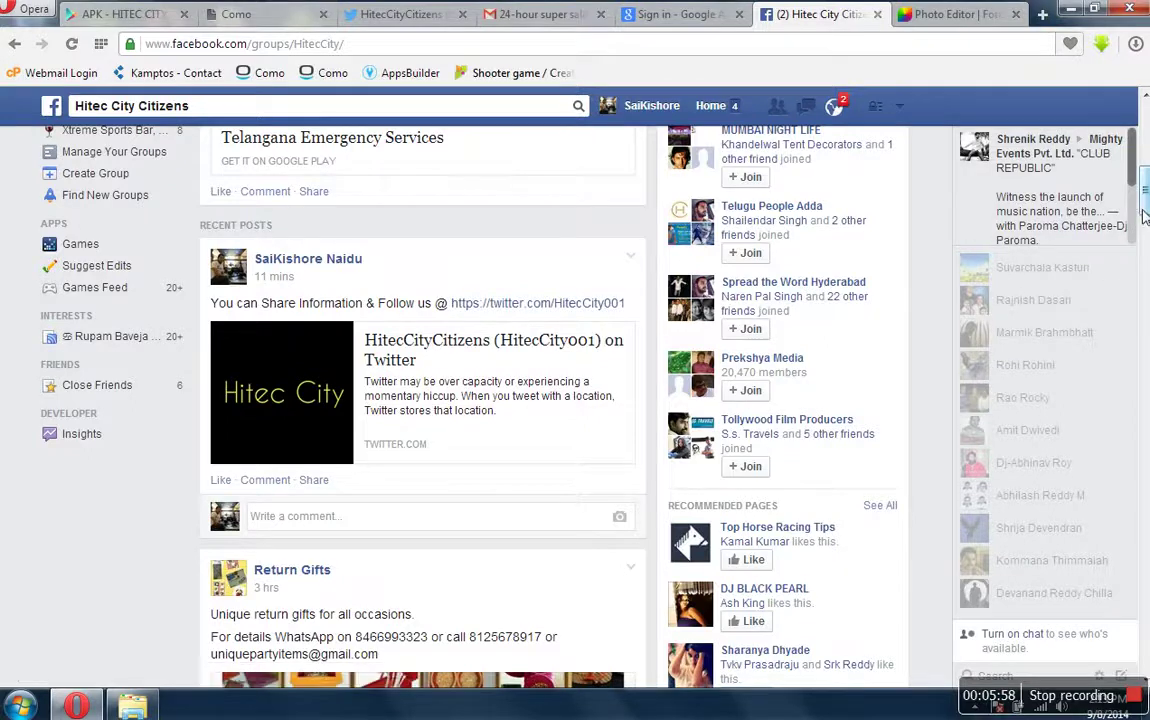
drag(1146, 213, 1146, 170)
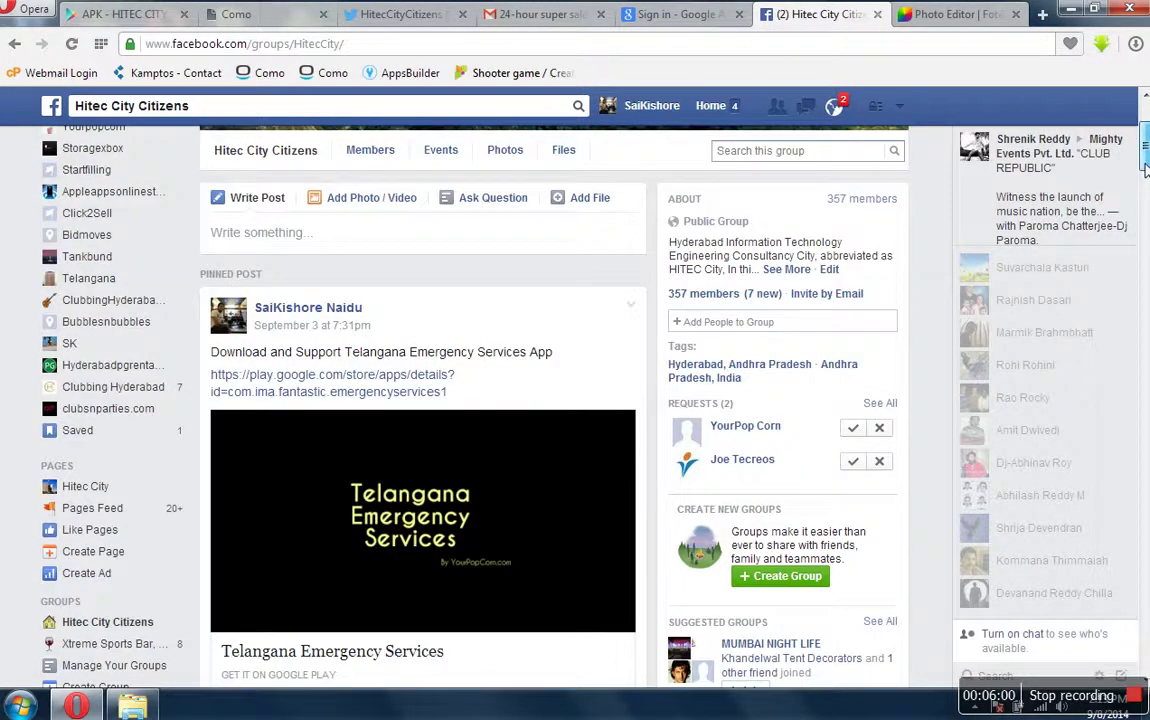
scroll(1146, 170, up, 1)
scroll(1146, 170, down, 5)
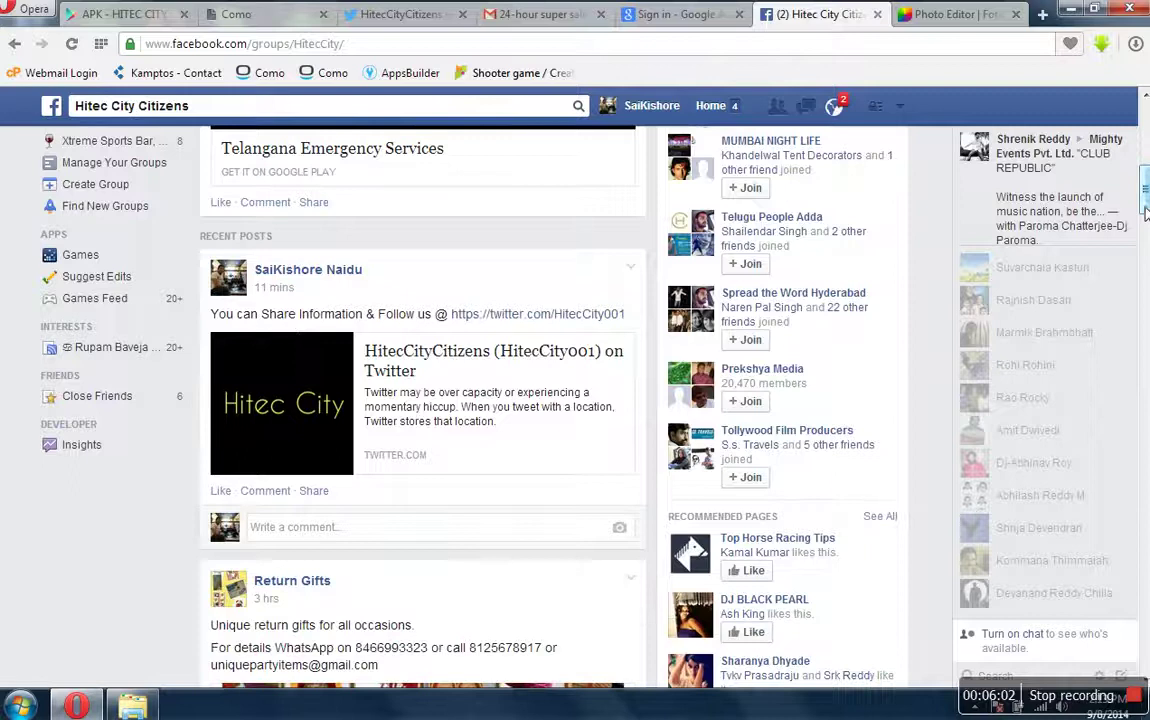
click(632, 268)
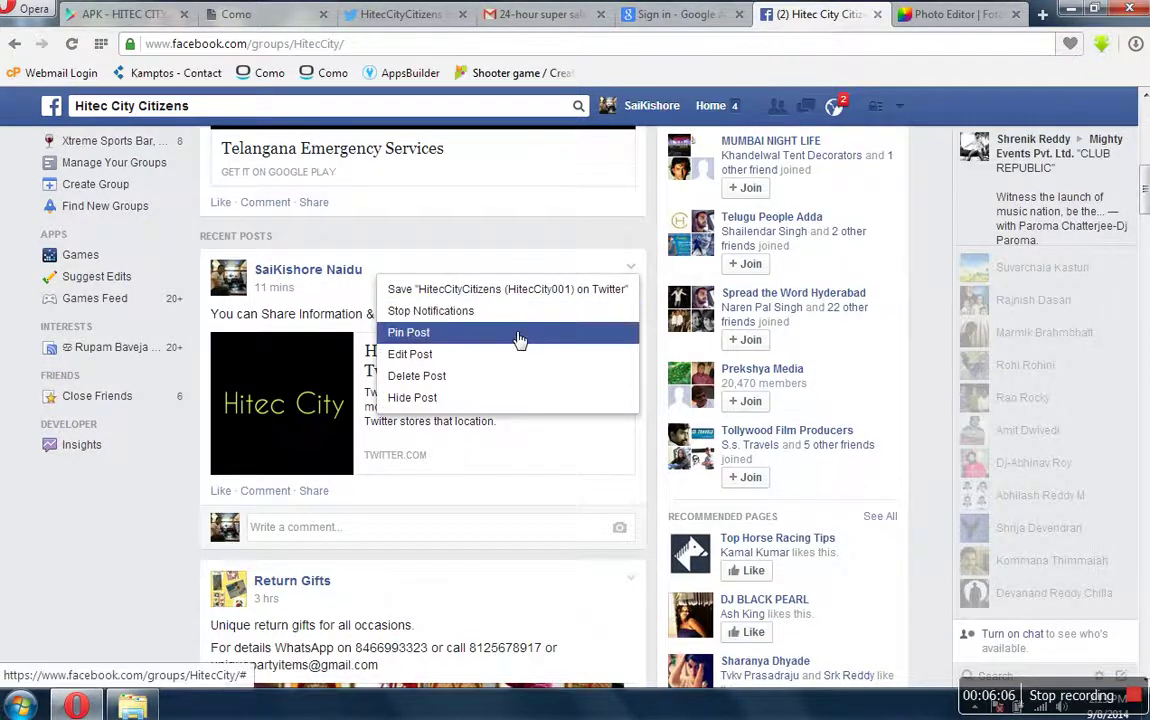
click(556, 253)
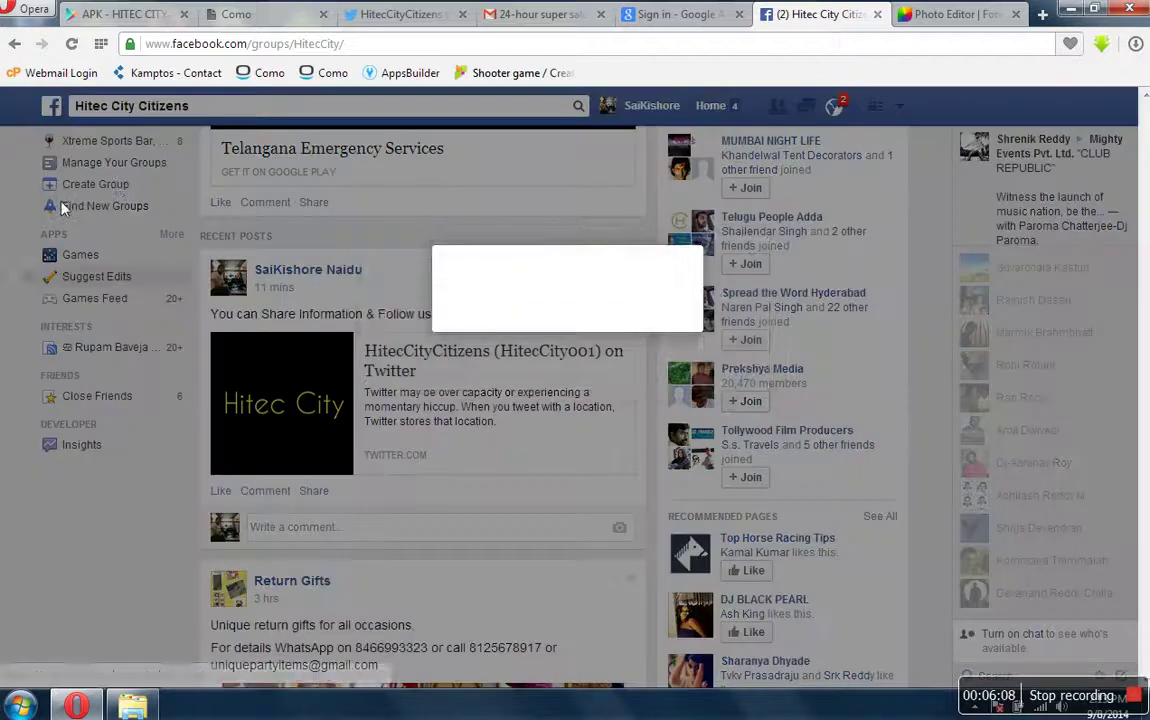
click(735, 368)
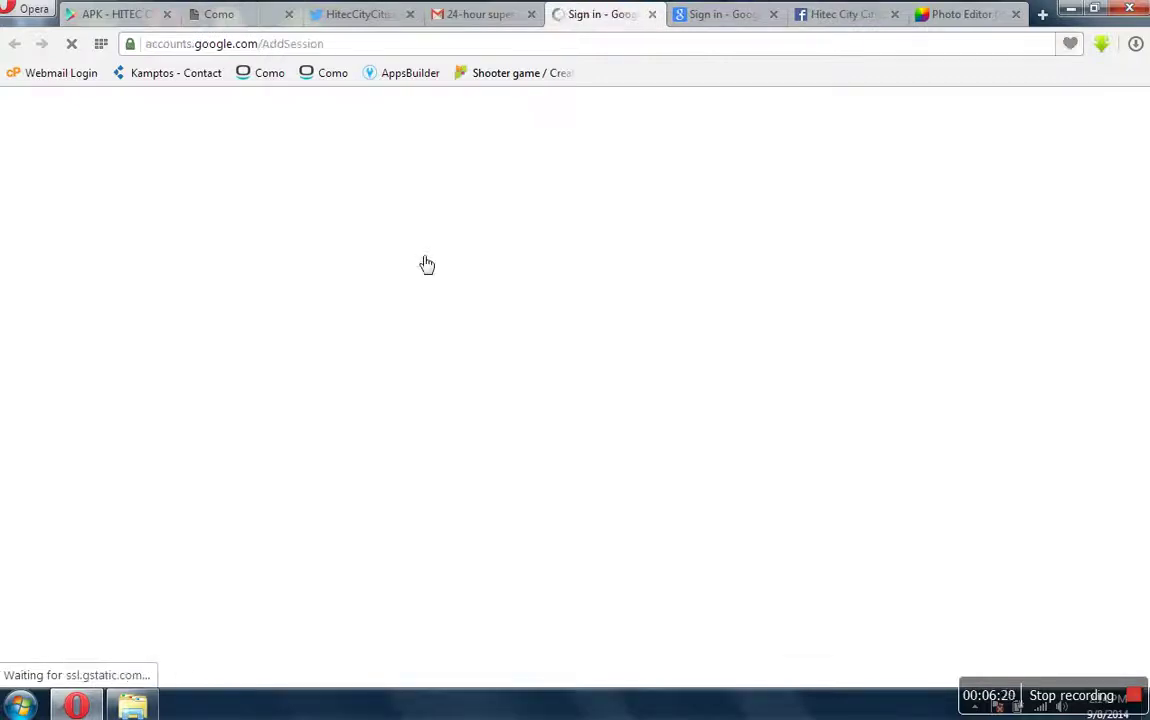
- Choose the Hitec City account on the Google sign-in page, enter the account password, and sign in
click(521, 294)
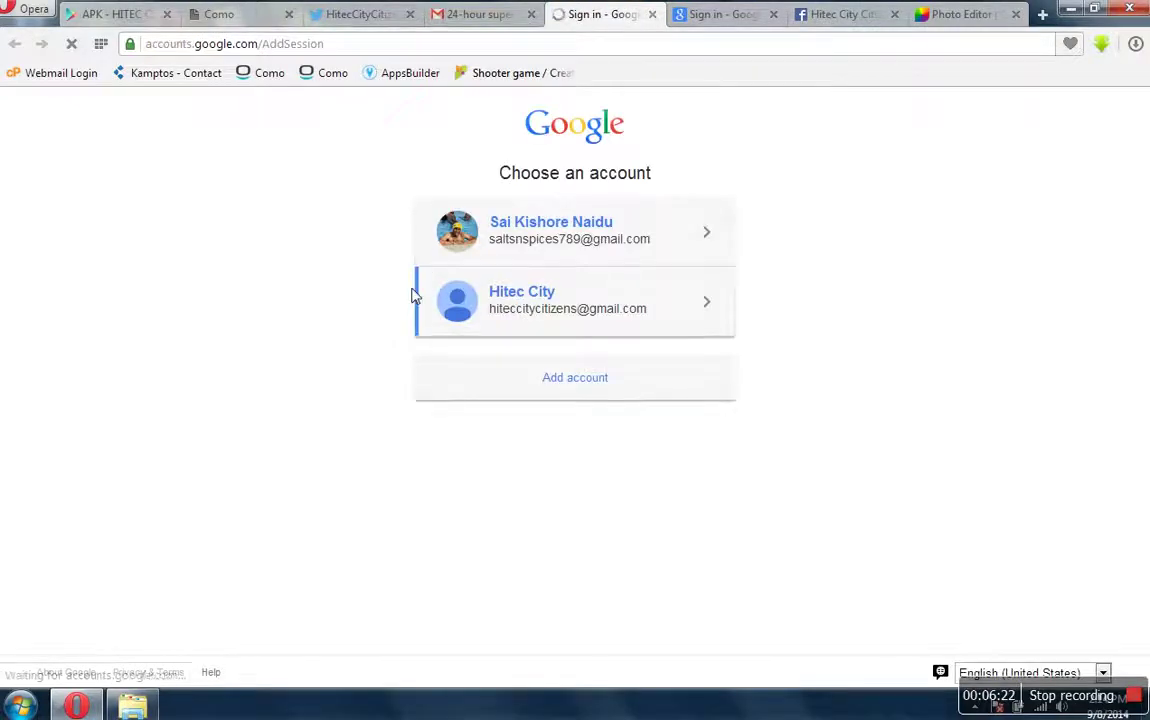
click(539, 403)
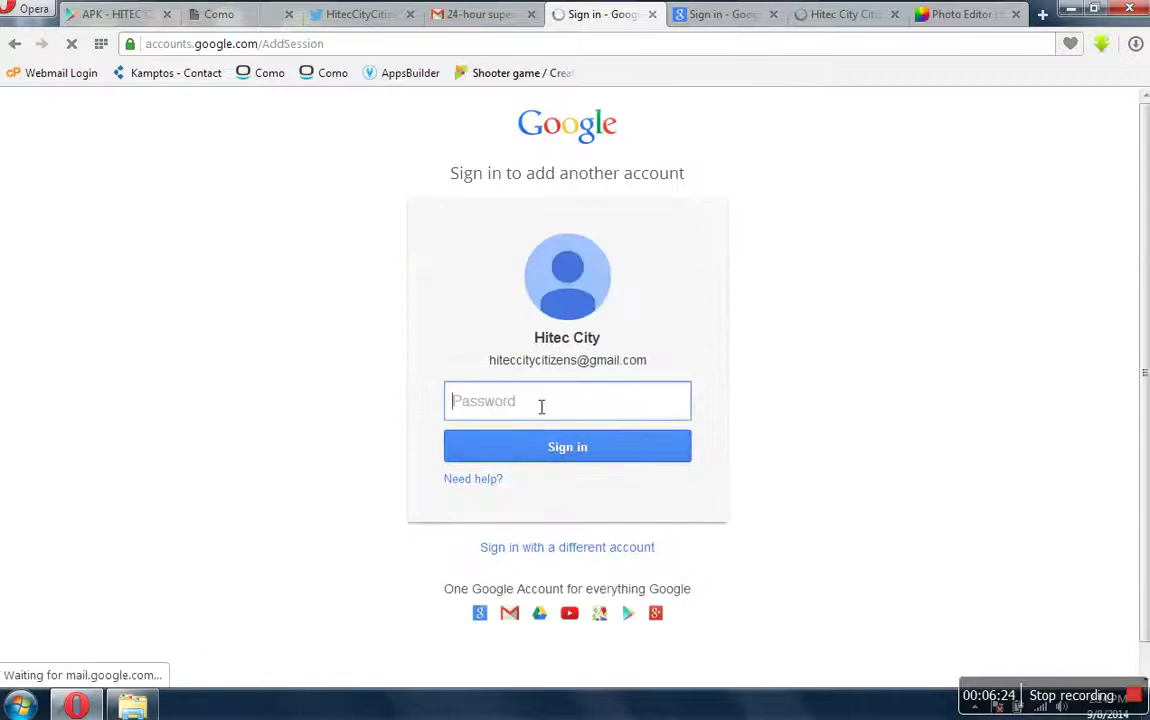
text(*******)
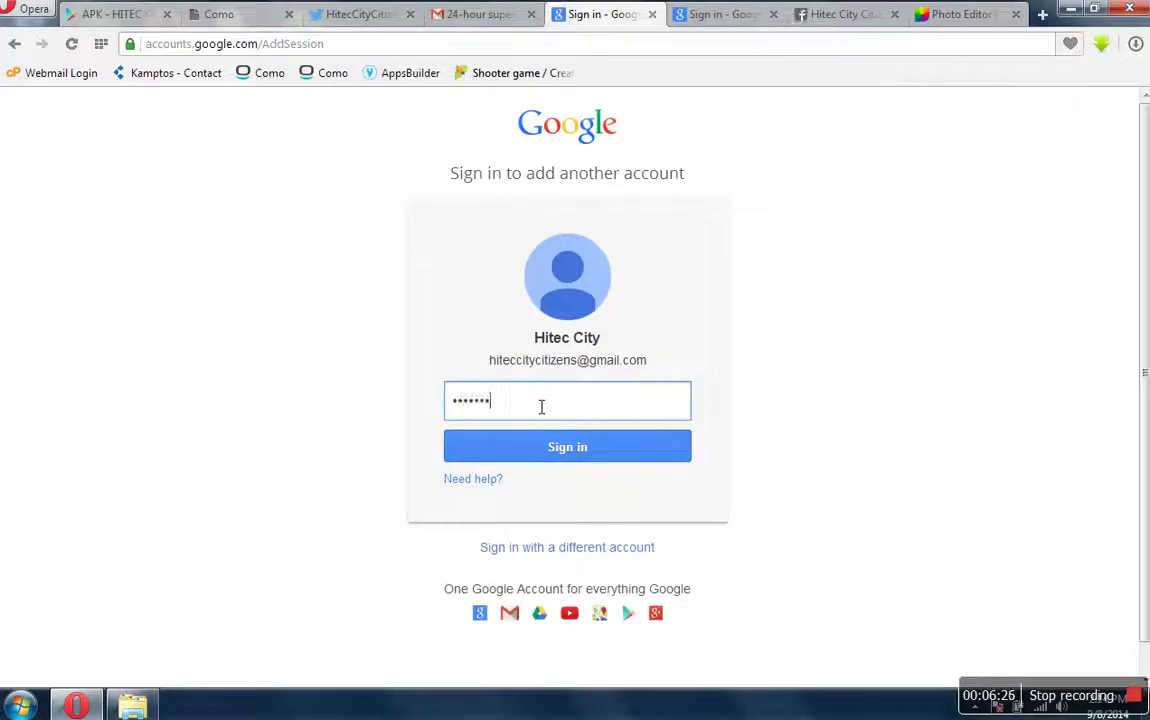
text(****)
click(546, 450)
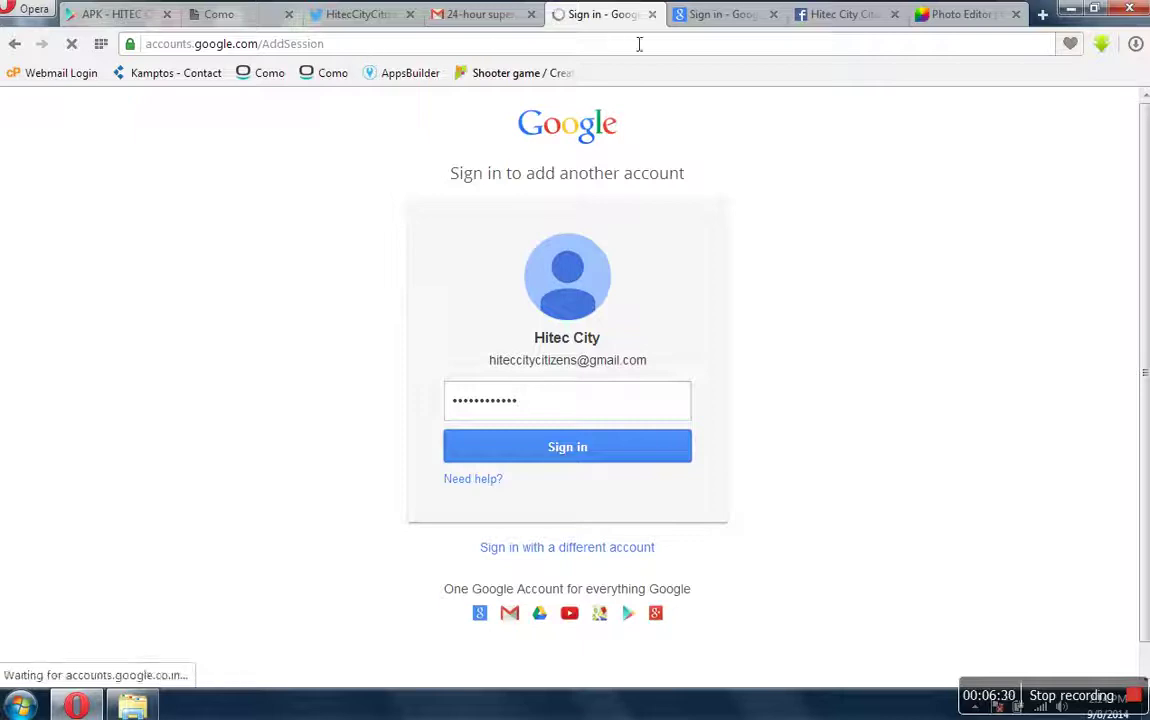
- Check on the APK upload and close the Fotor, Facebook group, Google sign-in and Hitec City inbox tabs, leaving Fotor without saving
click(116, 14)
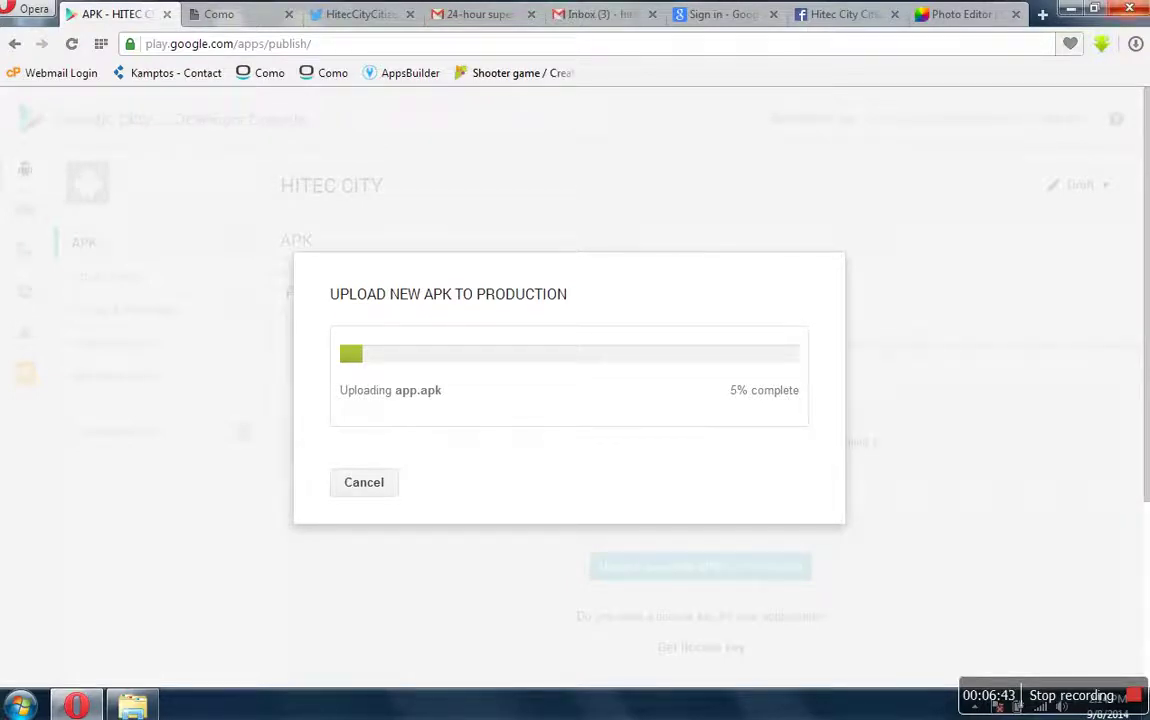
mouse_move(970, 22)
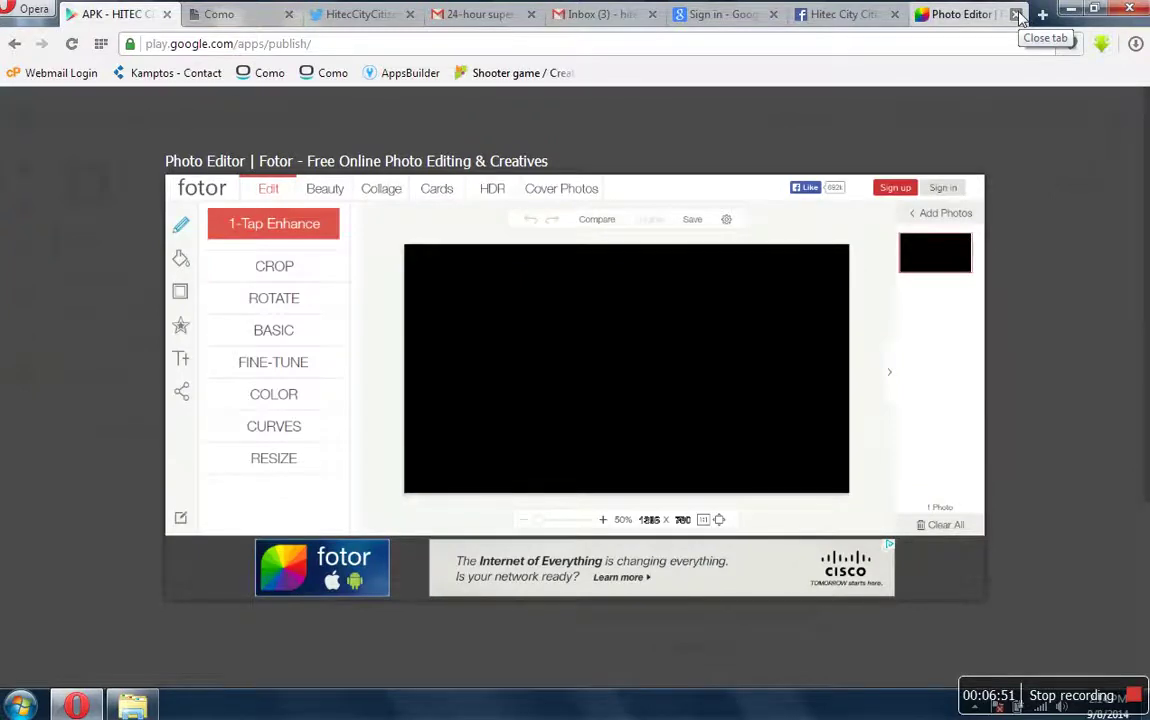
click(1016, 14)
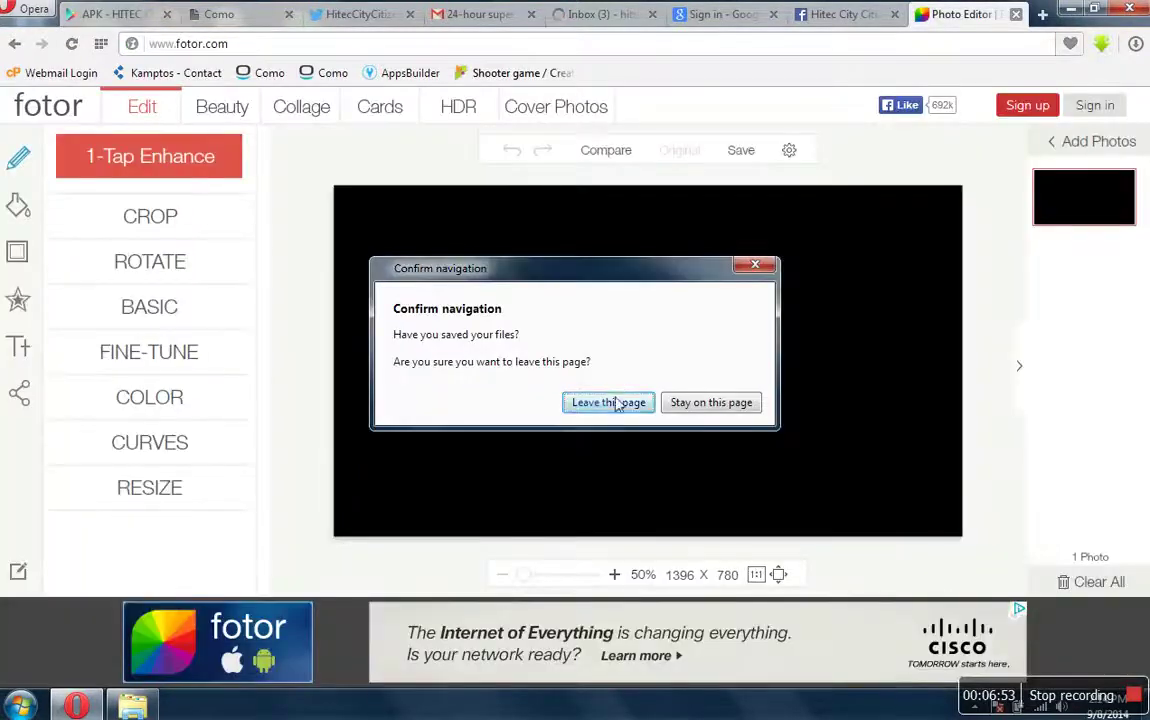
click(616, 402)
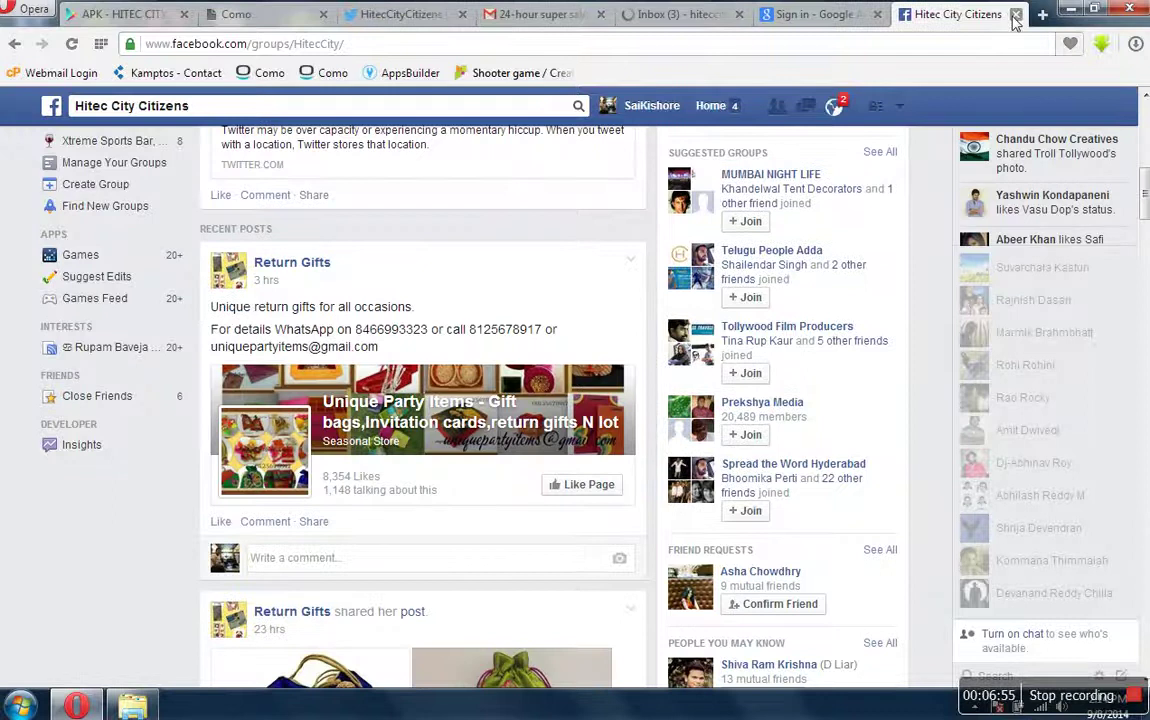
key(ctrl+w)
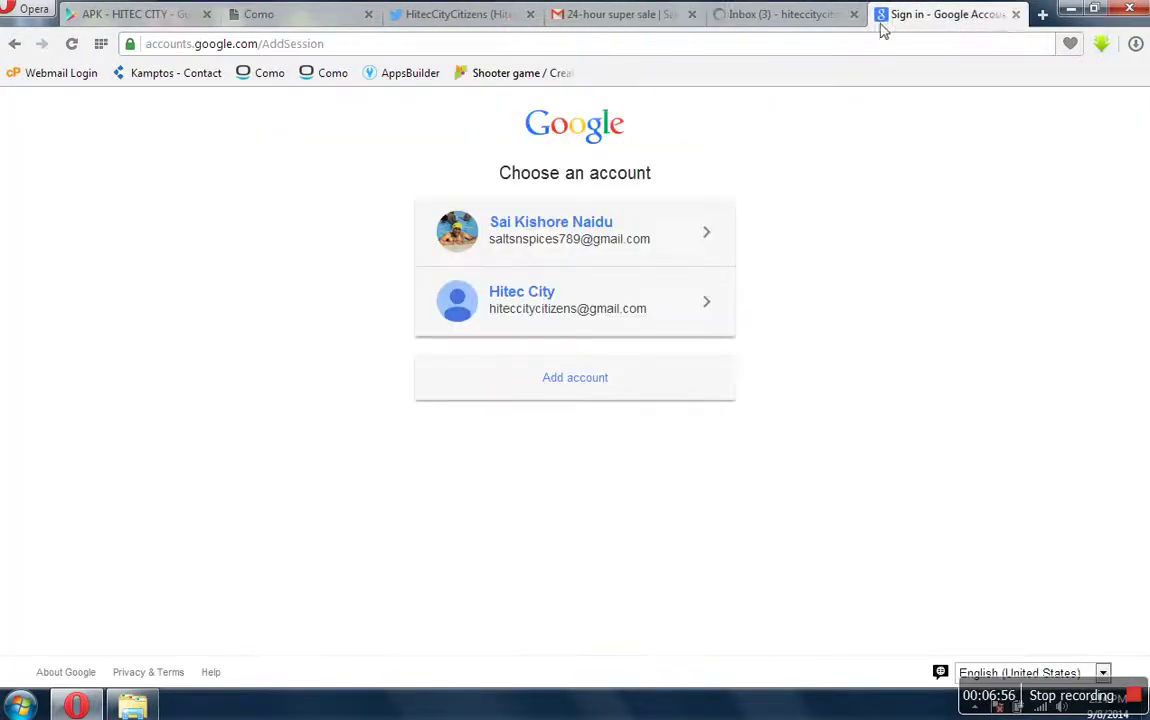
click(1016, 14)
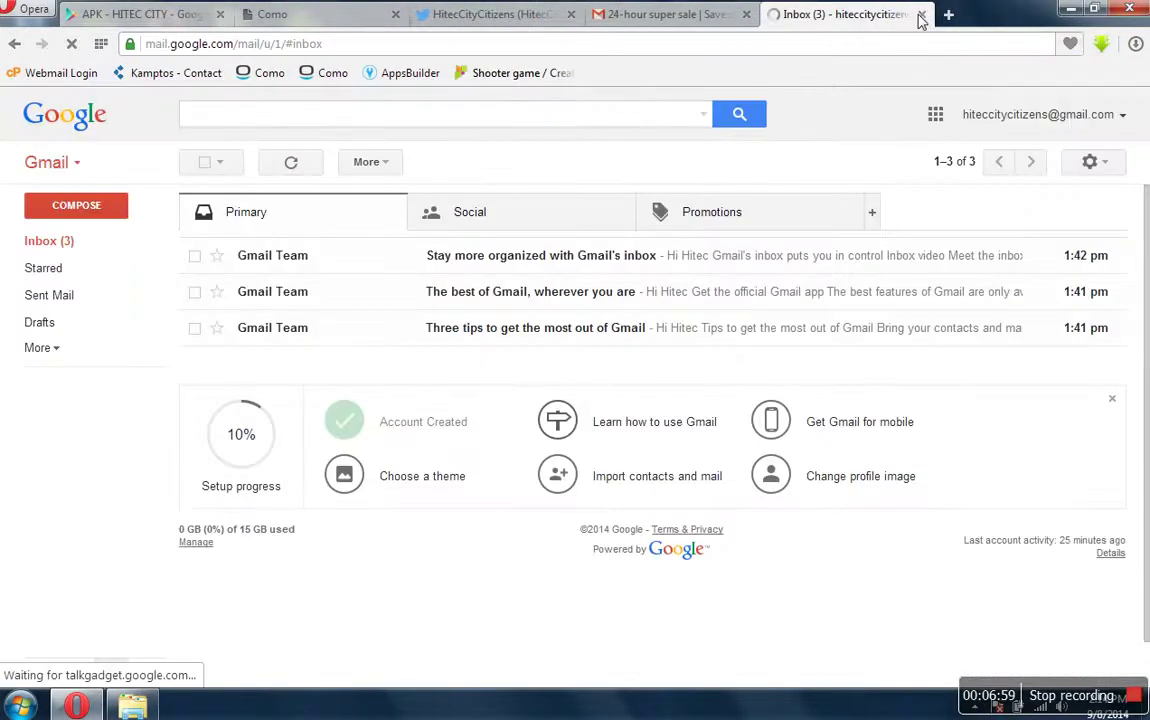
middle_click(836, 18)
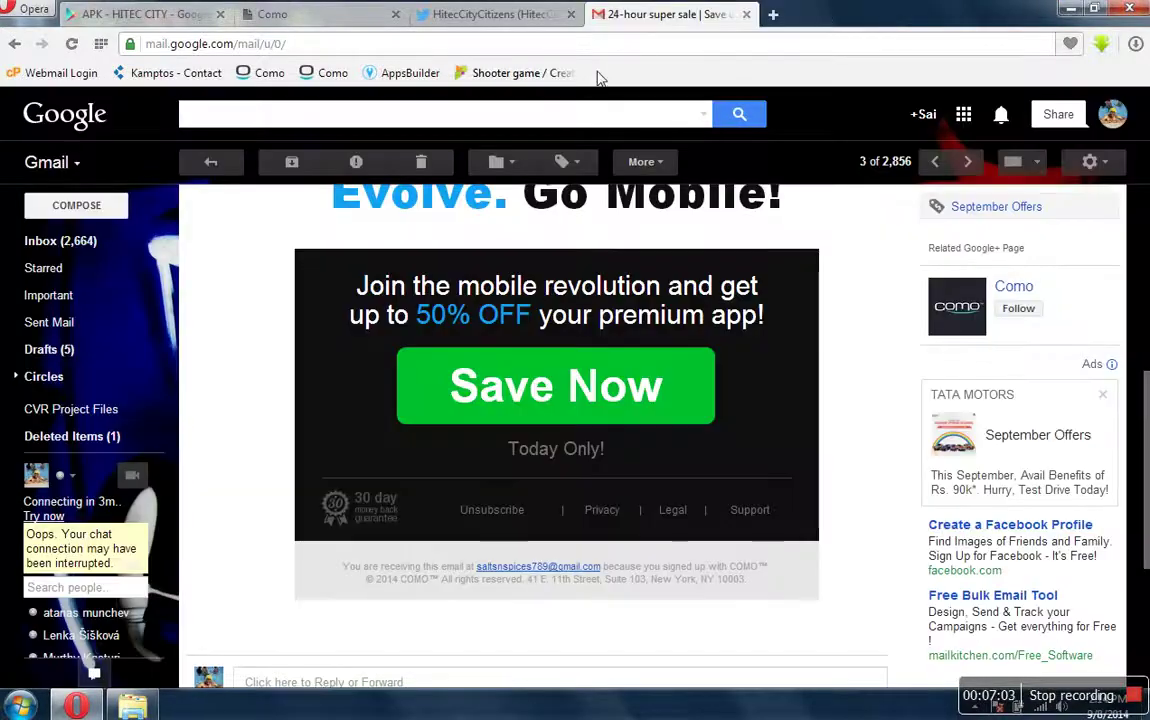